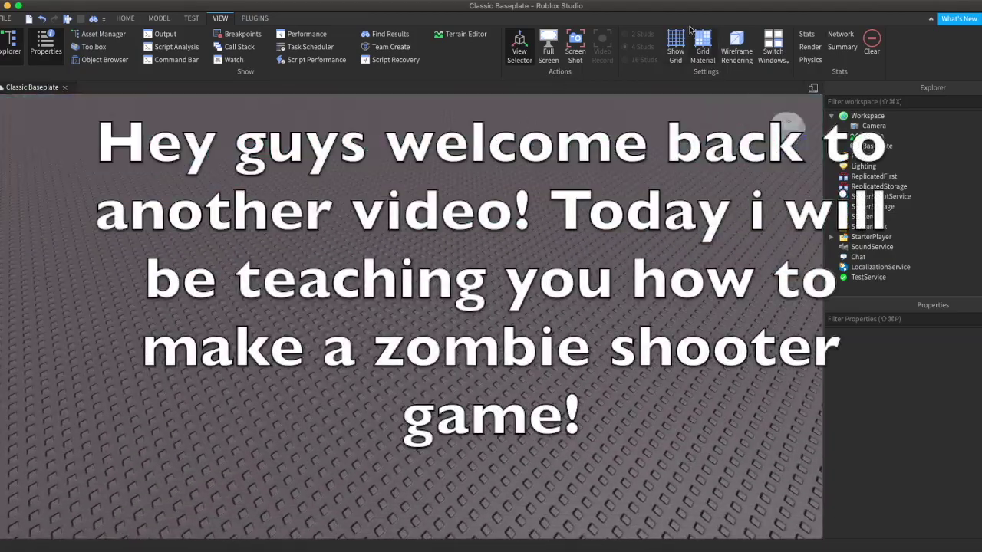
Open the Toolbox, search its models for "zombie", and insert the first zombie model.
right_drag(529, 307, 472, 318)
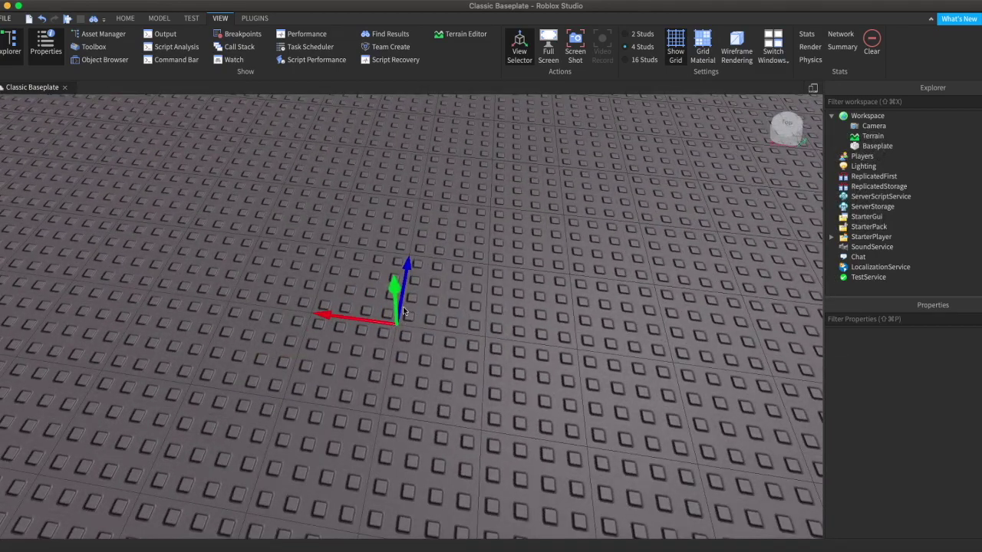
click(129, 17)
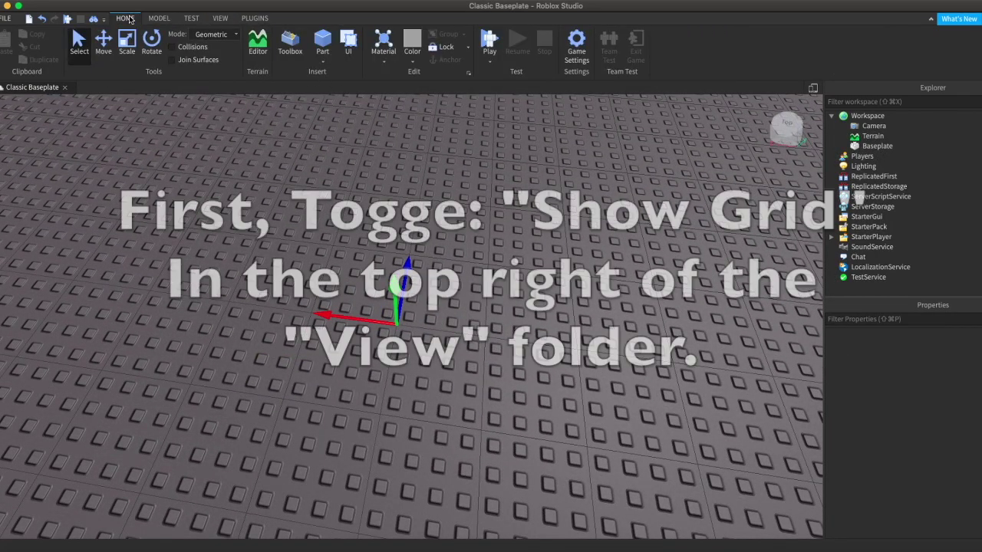
click(220, 18)
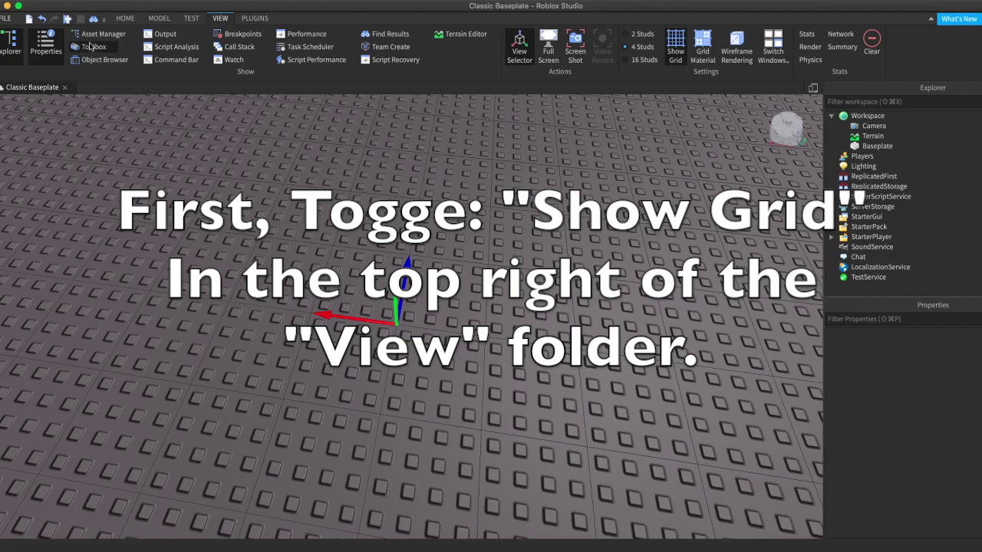
click(93, 47)
click(125, 18)
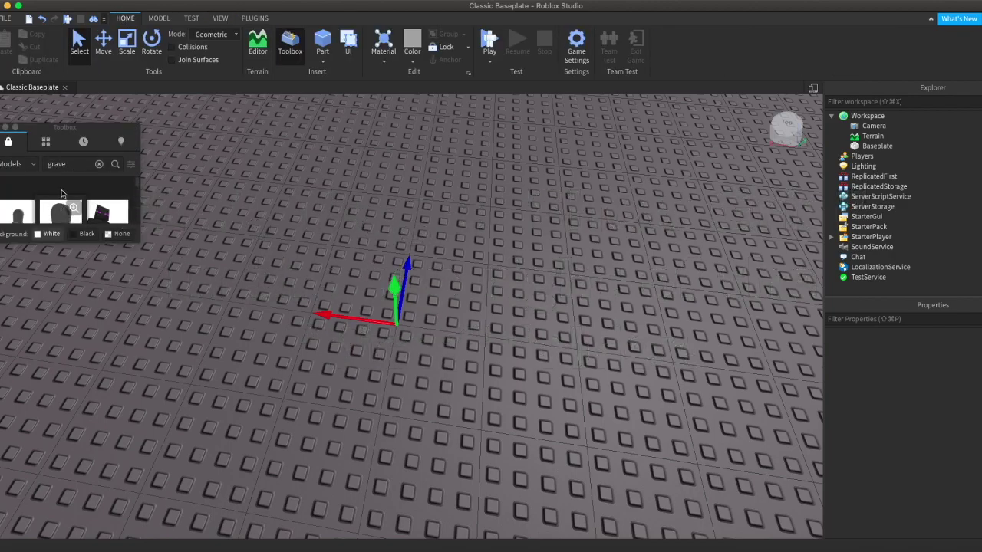
double_click(57, 163)
text(zombie)
key(Return)
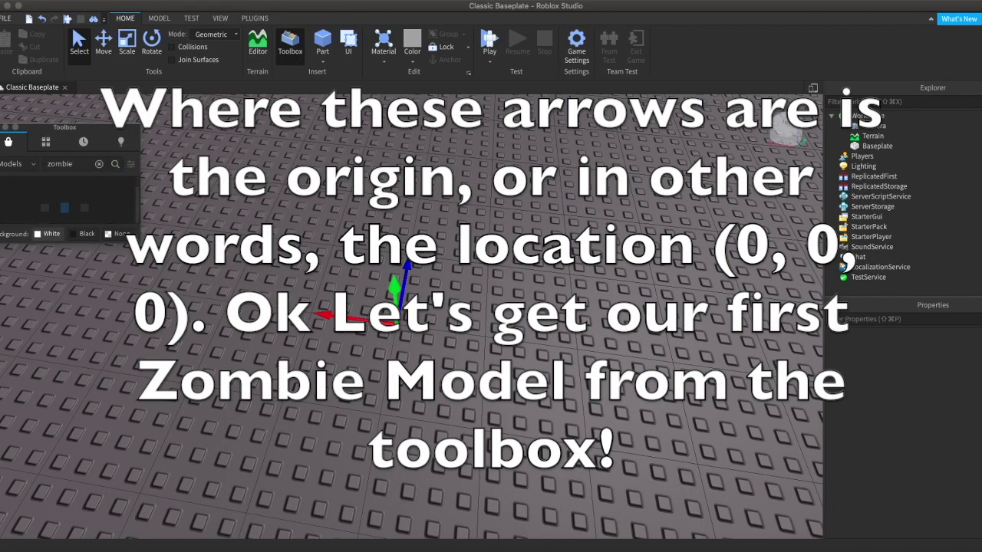
click(11, 217)
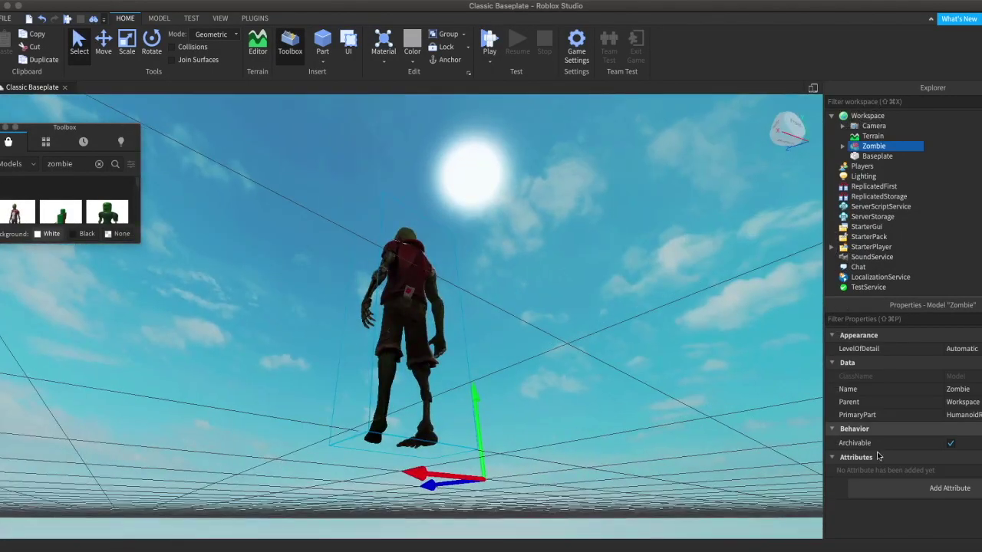
Move the zombie well away from the origin arrows on the baseplate.
click(877, 445)
click(693, 403)
right_drag(693, 403, 662, 345)
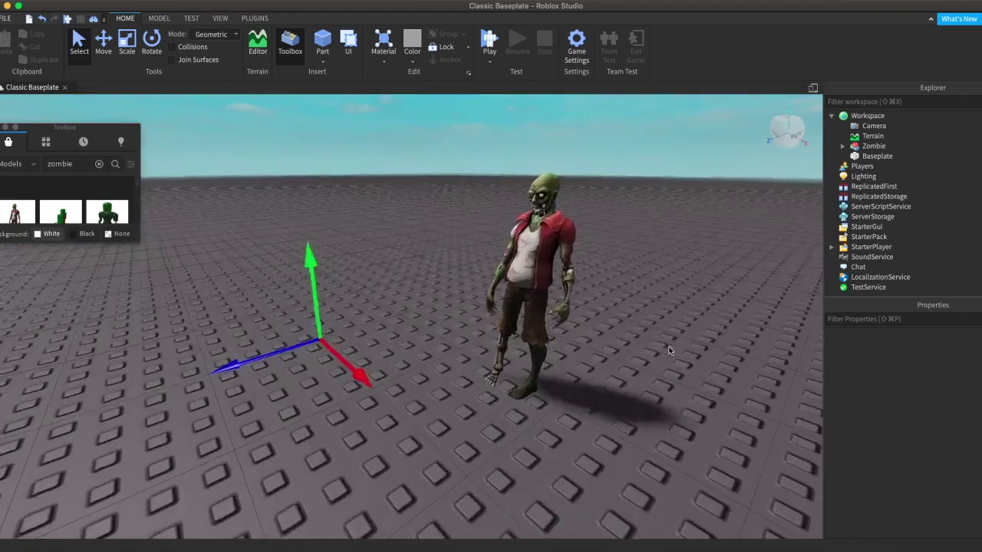
click(533, 256)
mouse_move(752, 256)
right_down()
mouse_move(745, 243)
mouse_move(765, 249)
right_up()
key(s)
key(f)
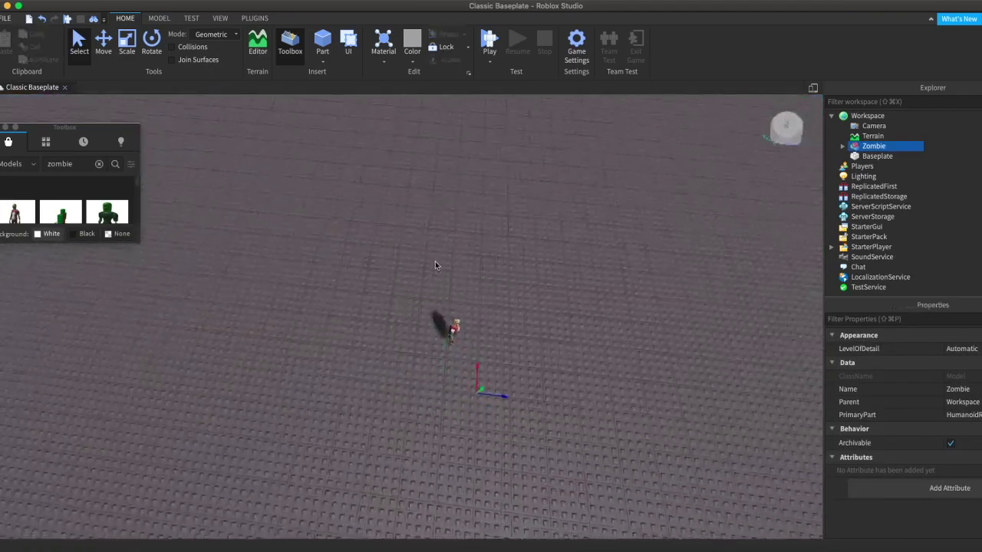
drag(436, 301, 154, 381)
click(477, 390)
right_drag(477, 390, 476, 309)
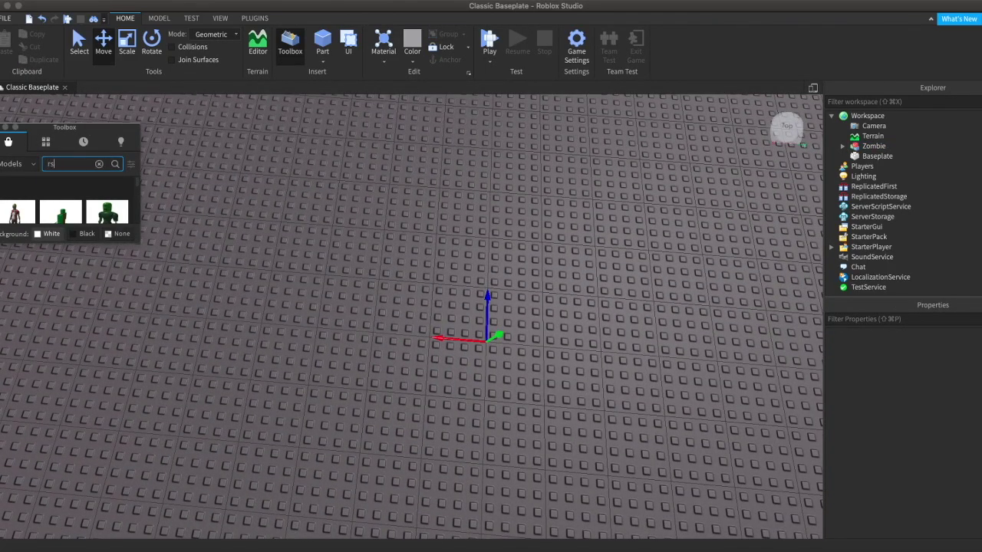
Search the Toolbox models for "grave" and insert the first gravestone model.
text(grave)
key(Return)
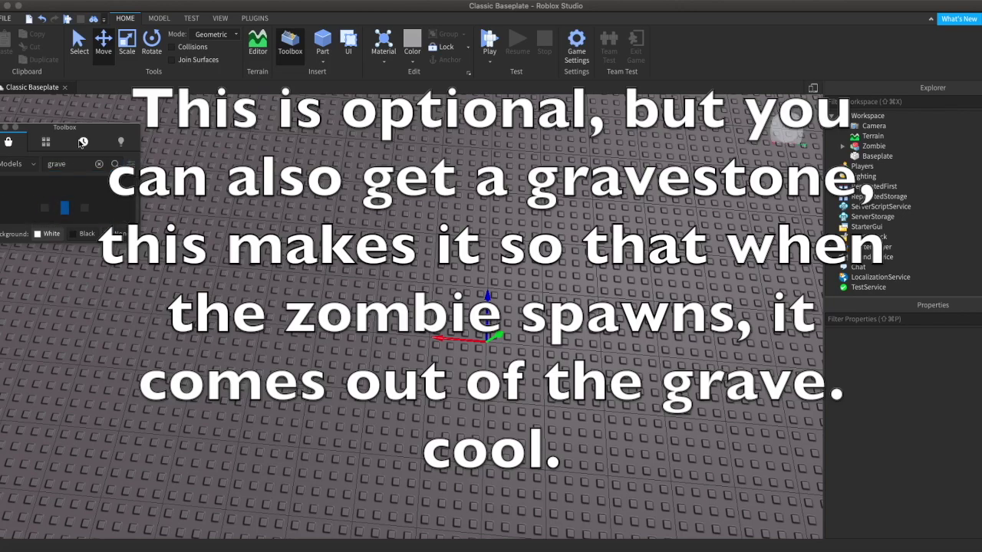
click(13, 217)
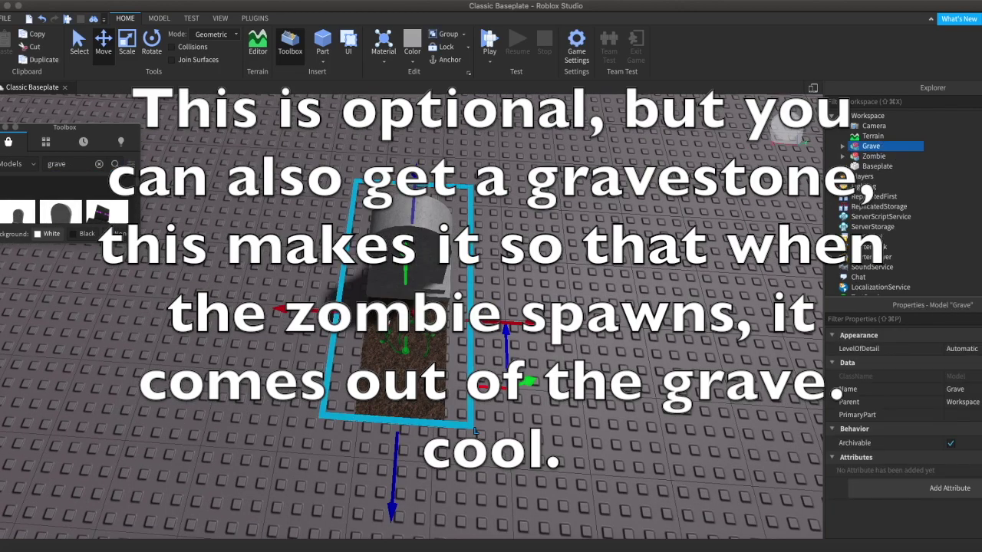
Position the grave directly over the origin arrows and close the Toolbox.
drag(500, 350, 506, 355)
click(671, 335)
right_drag(660, 327, 652, 323)
drag(321, 292, 353, 349)
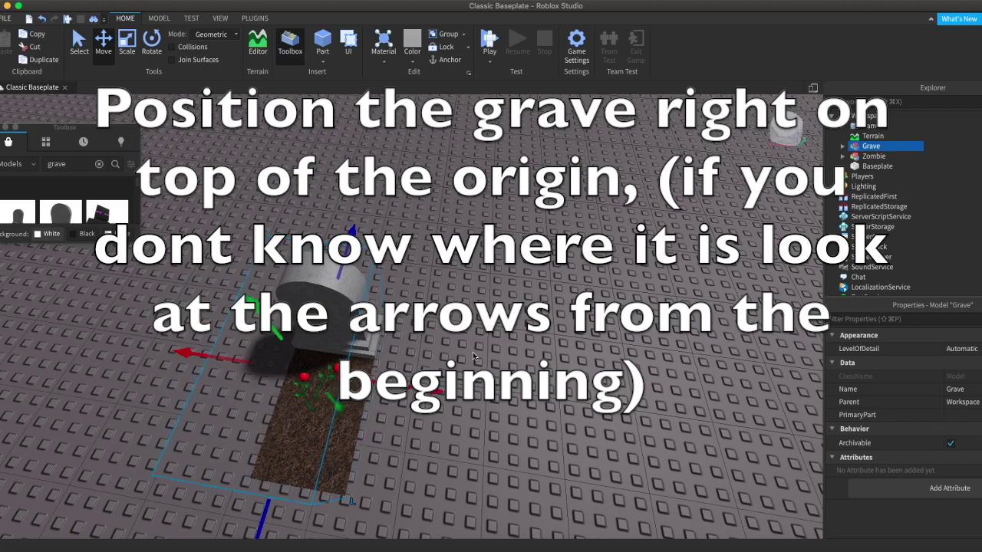
click(488, 331)
right_drag(488, 332, 349, 221)
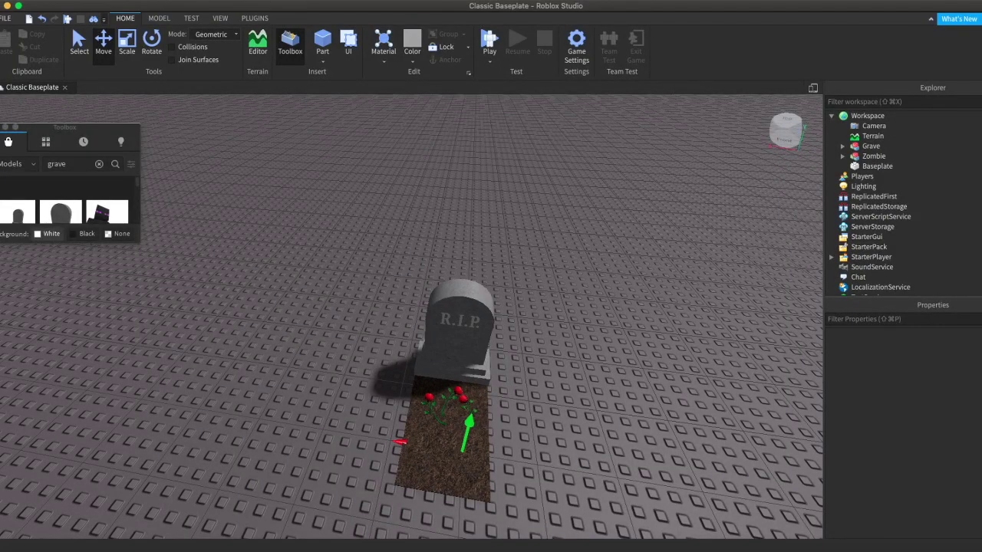
click(1, 128)
Duplicate the zombie three times and move copies to both sides of it to form a row.
right_drag(338, 259, 571, 200)
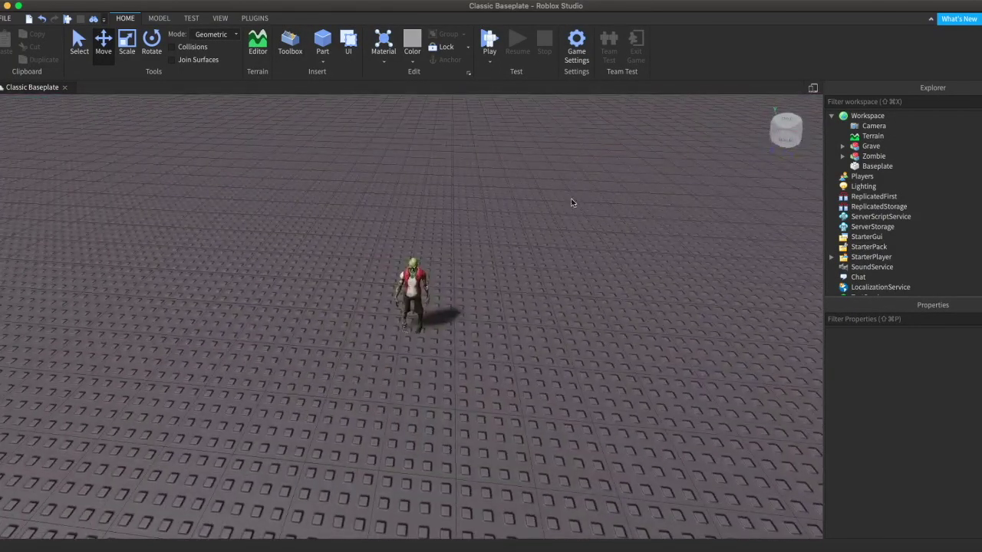
drag(358, 295, 355, 301)
key(super+d)
key(super+d)
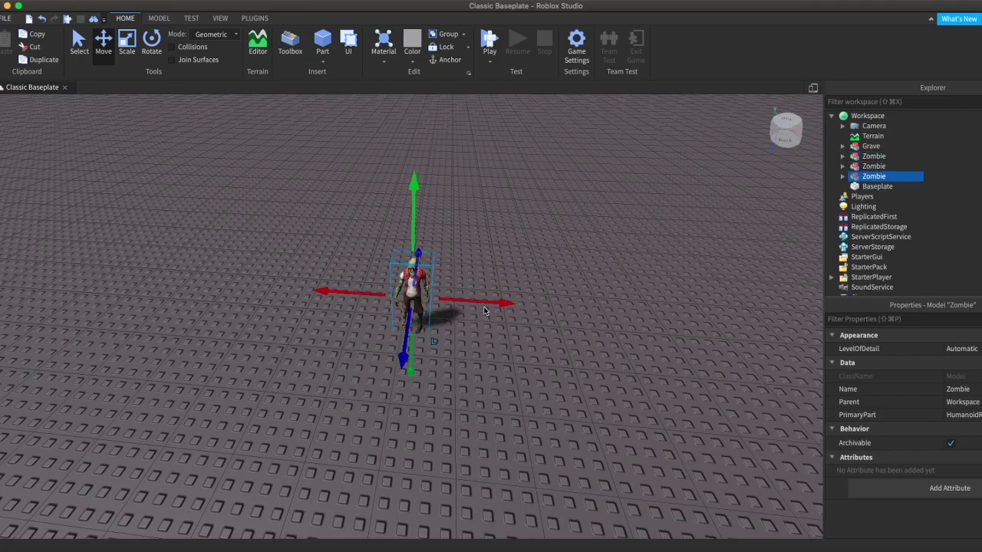
drag(478, 300, 540, 310)
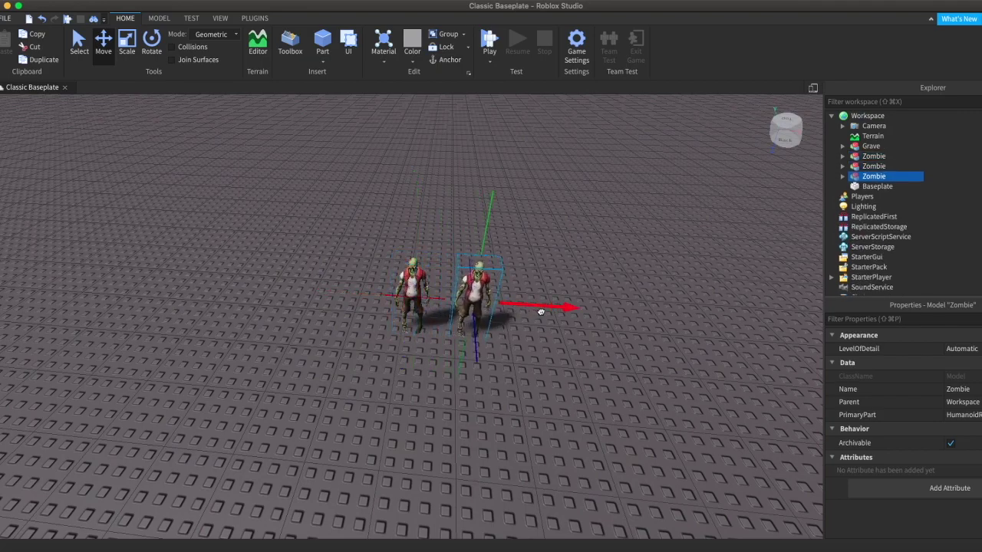
click(408, 292)
key(super+d)
drag(365, 294, 293, 287)
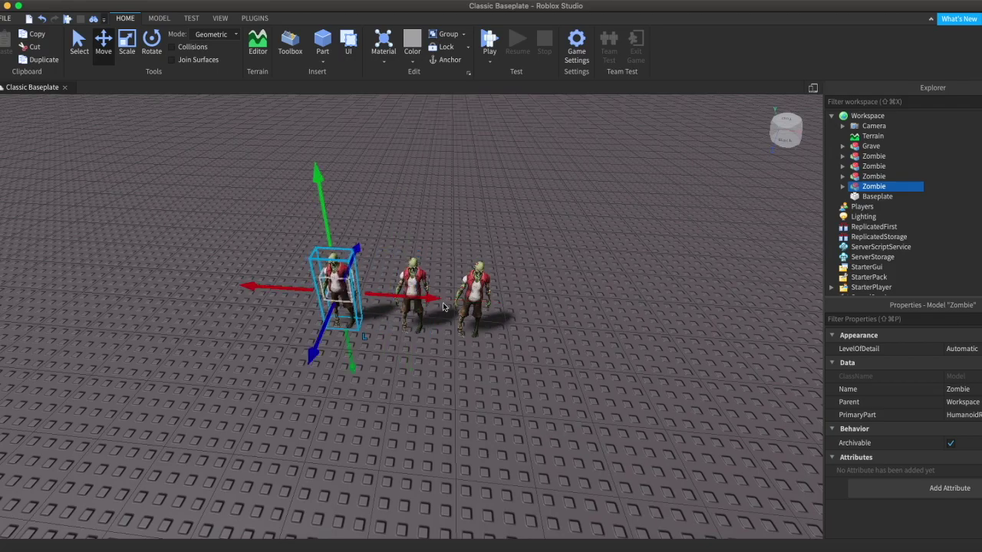
Duplicate the whole row of zombies and move the copies behind it as a second row.
drag(532, 254, 267, 321)
mouse_move(525, 292)
right_down()
mouse_move(557, 284)
mouse_move(539, 287)
right_up()
key(ctrl+d)
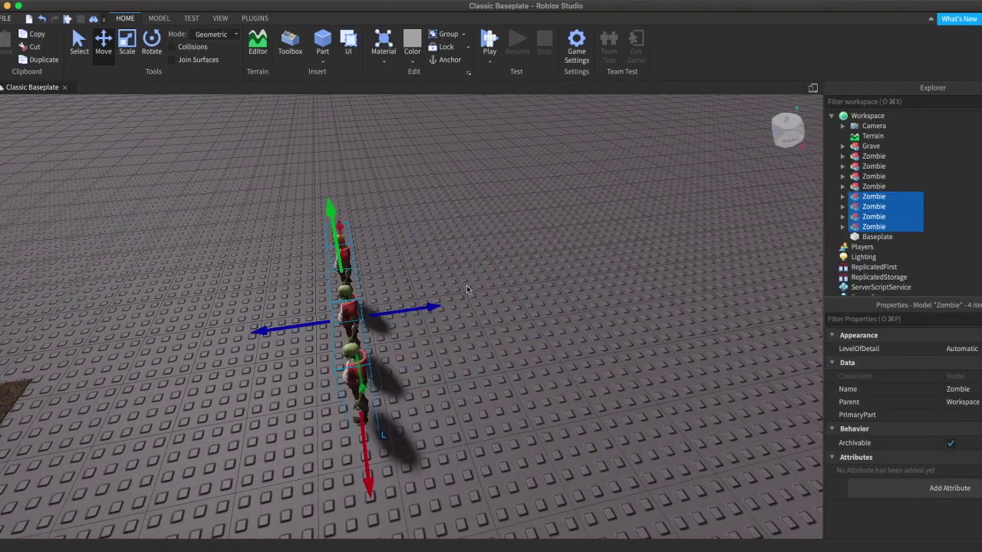
drag(426, 307, 480, 312)
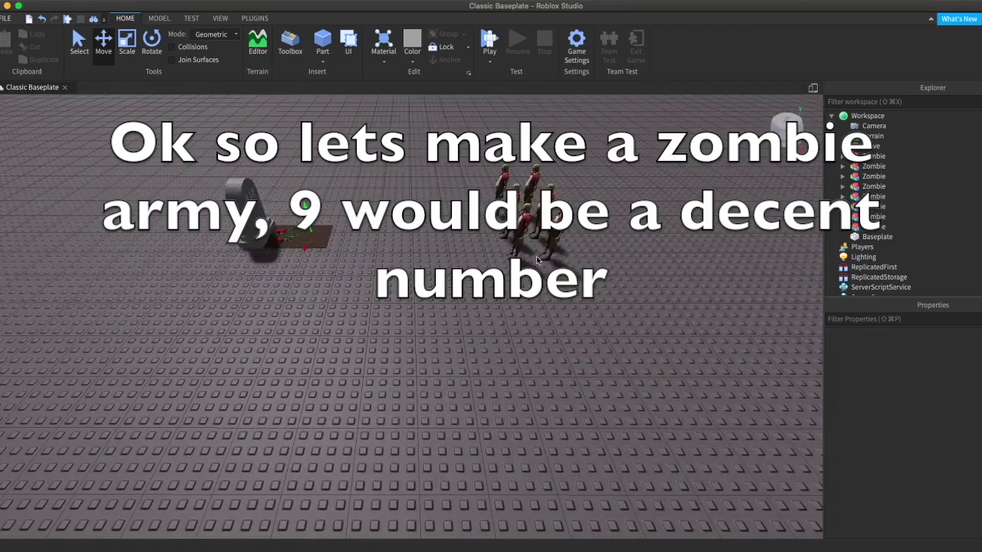
Duplicate one zombie from the group and lower the copy far beneath the baseplate.
click(528, 243)
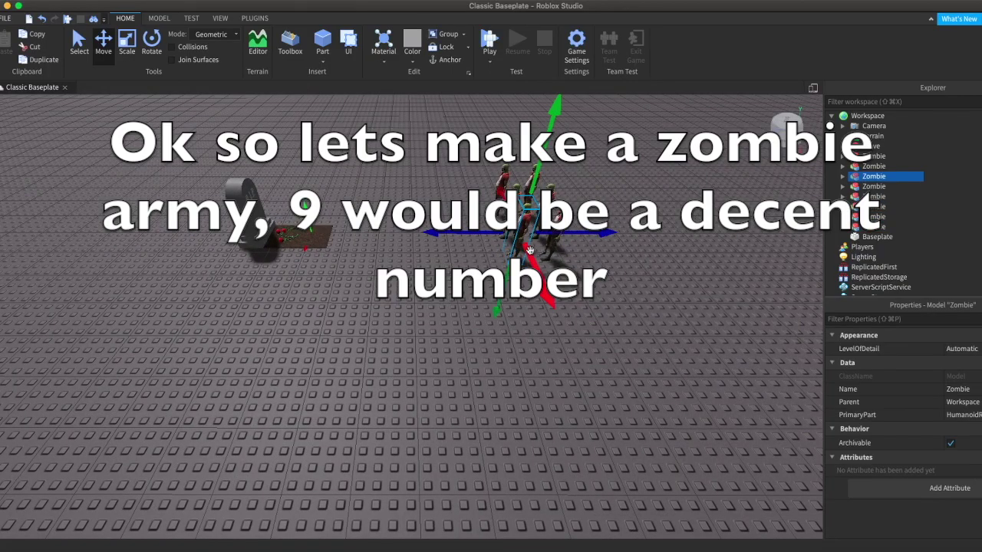
key(super+d)
key(w)
key(w)
right_drag(652, 313, 594, 298)
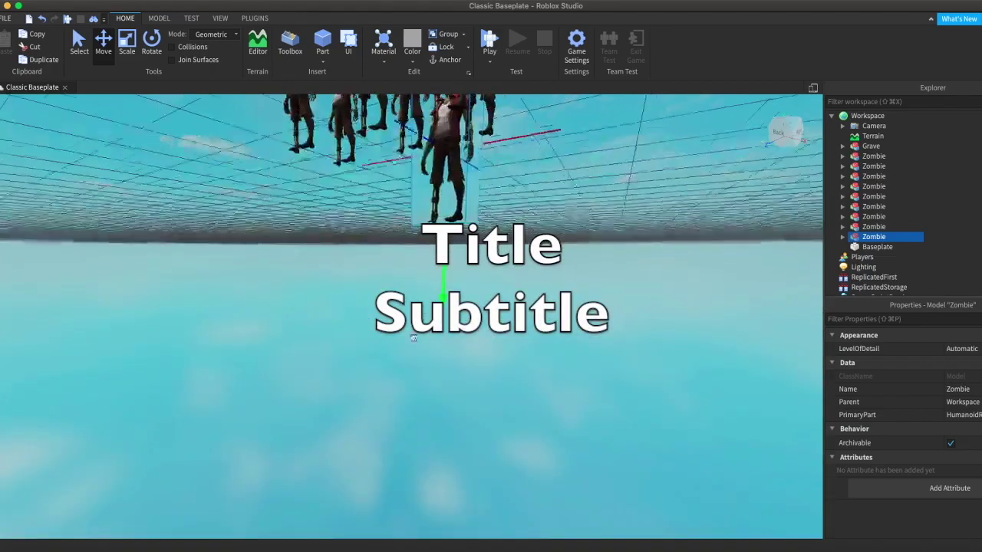
drag(445, 230, 398, 417)
Insert a block part and move it beneath the feet of the zombie that is under the baseplate.
key(q)
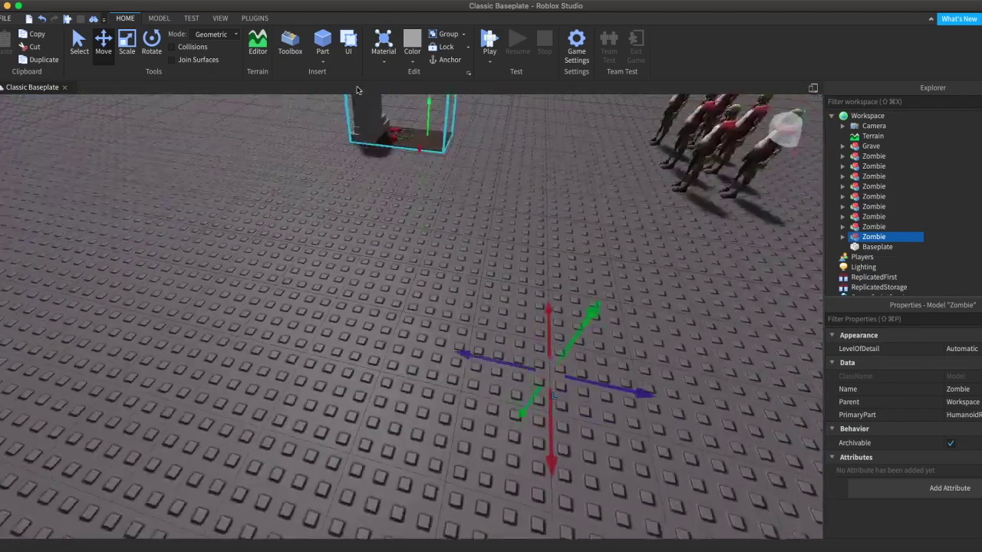
key(q)
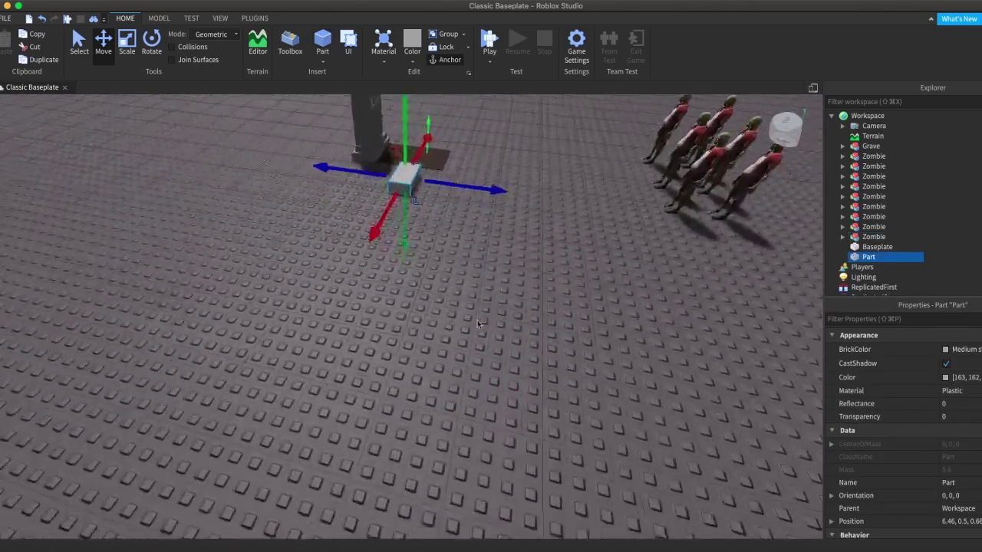
right_drag(478, 328, 476, 291)
drag(362, 388, 440, 459)
key(e)
key(q)
key(w)
mouse_move(549, 355)
right_down()
mouse_move(533, 350)
mouse_move(571, 355)
mouse_move(534, 352)
mouse_move(545, 339)
right_up()
key(a)
key(q)
drag(625, 244, 598, 315)
drag(539, 245, 174, 264)
drag(245, 268, 210, 300)
Scale the block into a wide, thin floor platform extending around the zombie.
key(super+3)
right_drag(374, 239, 375, 236)
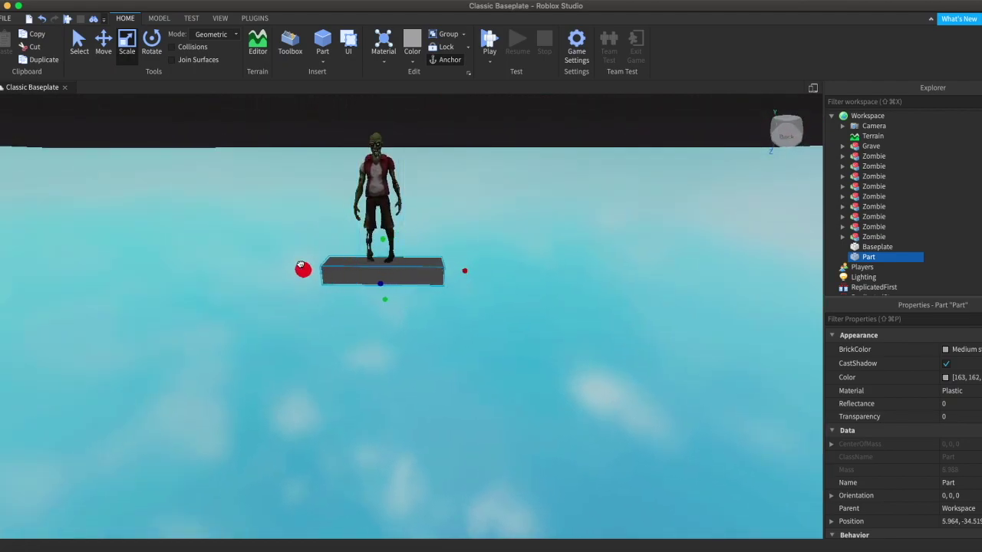
drag(383, 282, 364, 342)
right_drag(508, 253, 503, 277)
drag(447, 323, 539, 326)
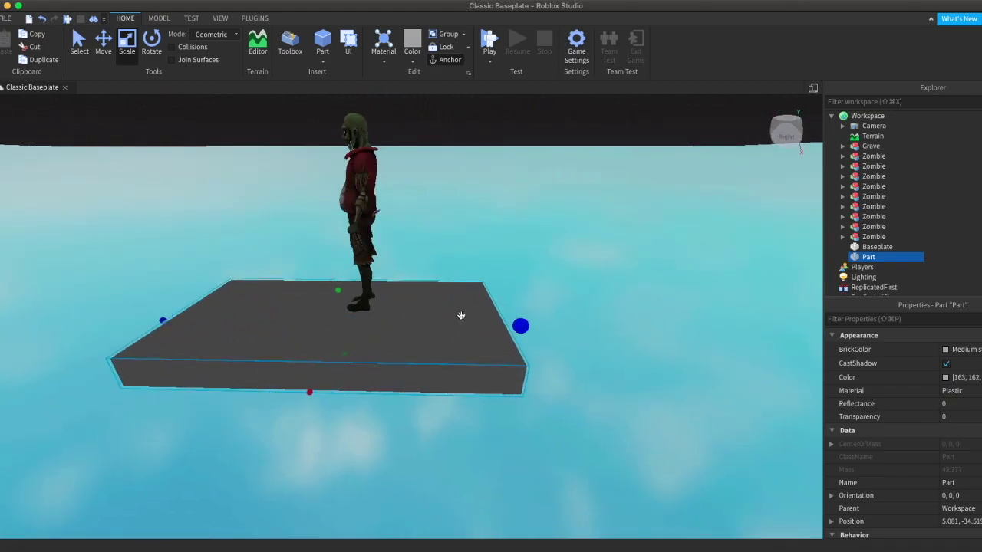
drag(335, 298, 333, 295)
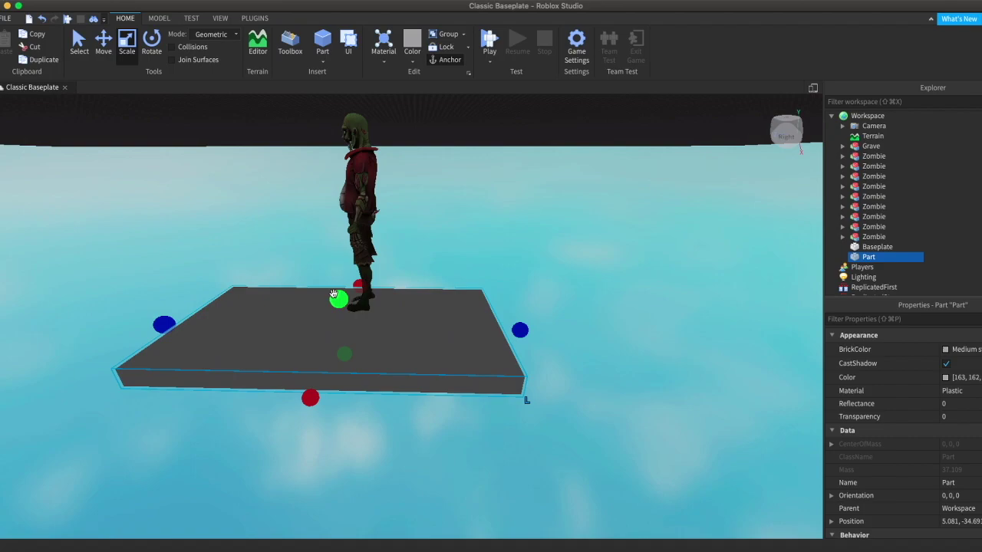
Insert another block part, lower it onto the platform, and move it to the edge behind the zombie.
click(332, 40)
key(super+2)
right_drag(458, 192, 453, 173)
drag(378, 310, 350, 432)
right_drag(461, 303, 462, 316)
drag(422, 190, 396, 447)
drag(484, 366, 525, 368)
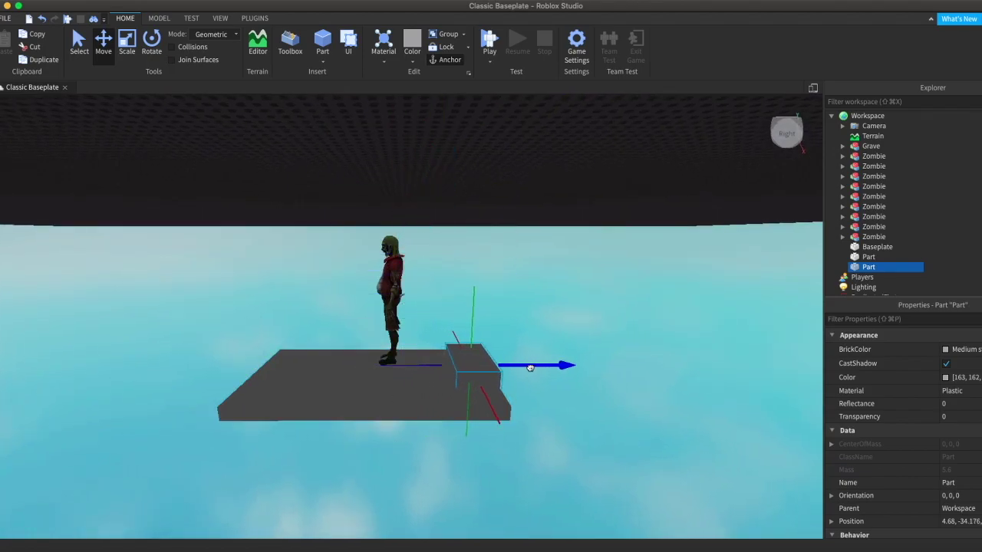
Scale the new block into a thin wall spanning the platform's edge and rising above the zombie.
key(super+3)
drag(451, 366, 458, 366)
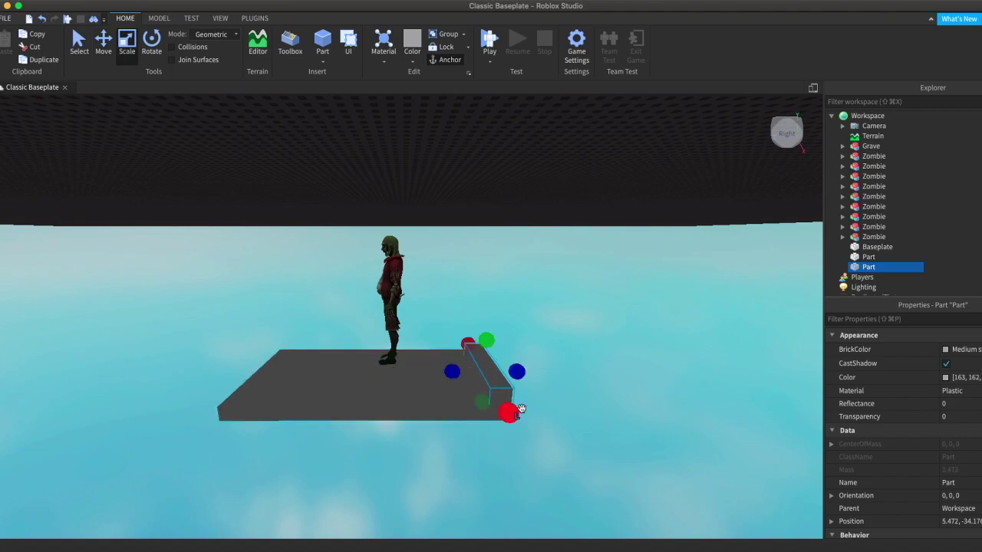
key(e)
right_drag(617, 369, 362, 297)
key(w)
drag(400, 290, 380, 278)
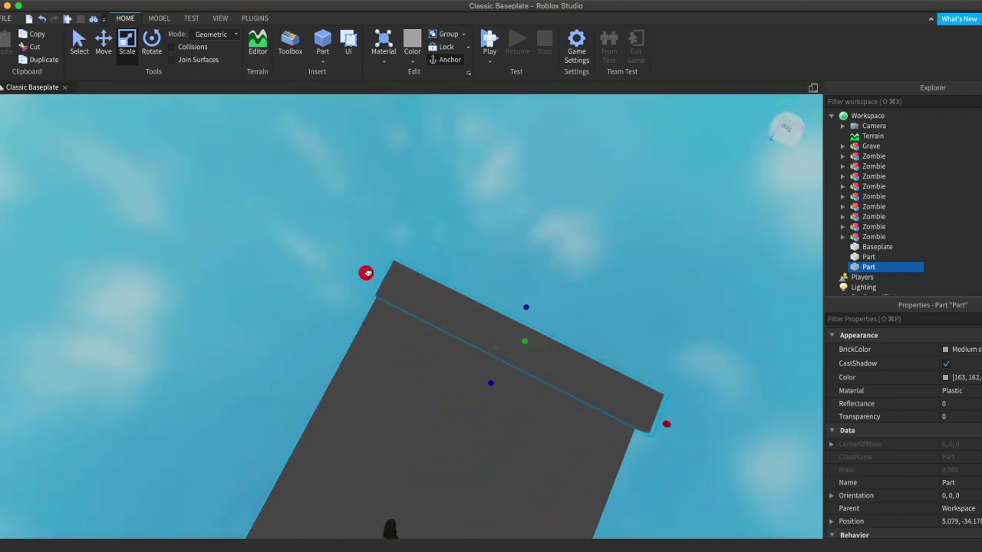
drag(525, 342, 649, 224)
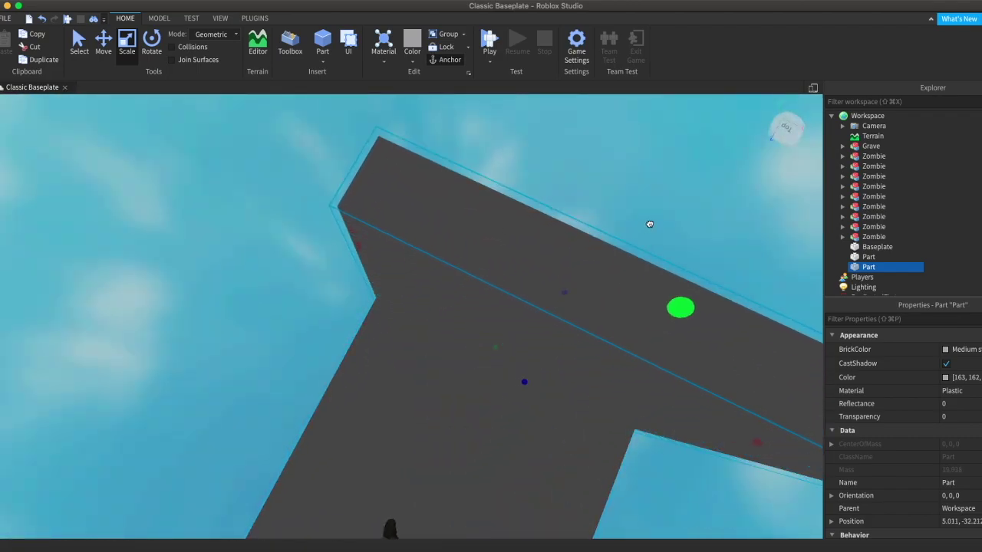
key(s)
right_drag(556, 314, 585, 298)
drag(438, 216, 482, 142)
Duplicate the wall, rotate the copy, and move it to the opposite edge of the platform.
key(super+d)
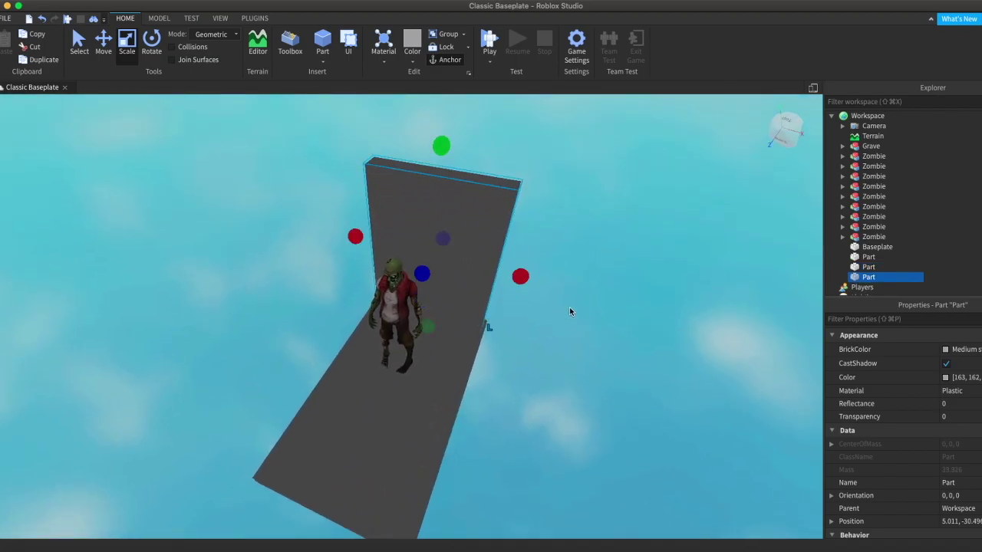
key(super+r)
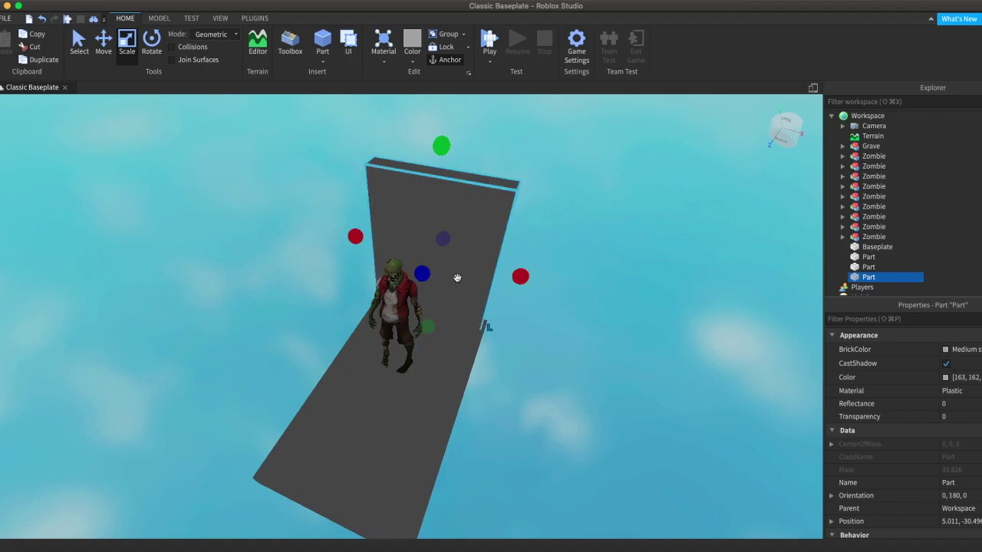
key(super+2)
key(super+r)
drag(335, 390, 283, 501)
key(d)
right_drag(488, 387, 472, 359)
click(482, 233)
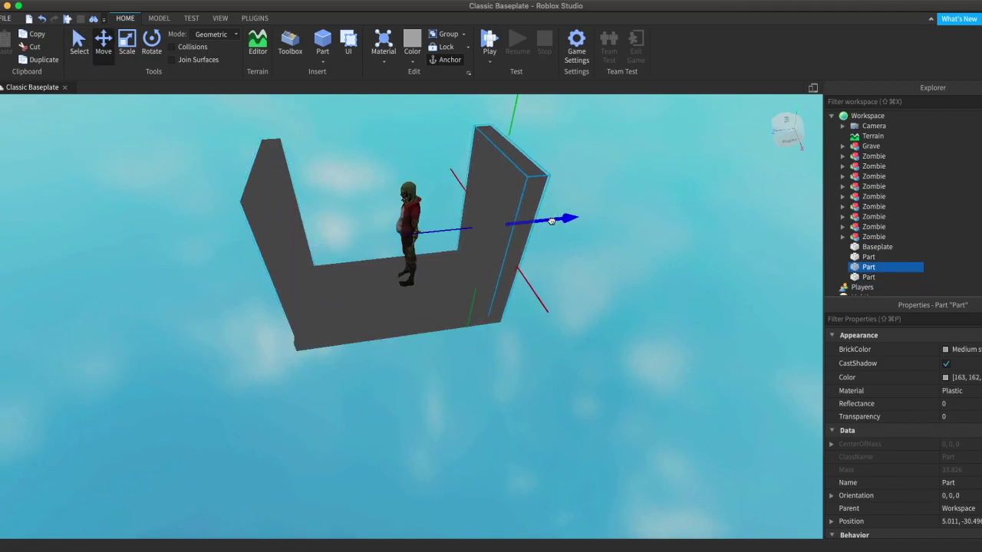
click(633, 232)
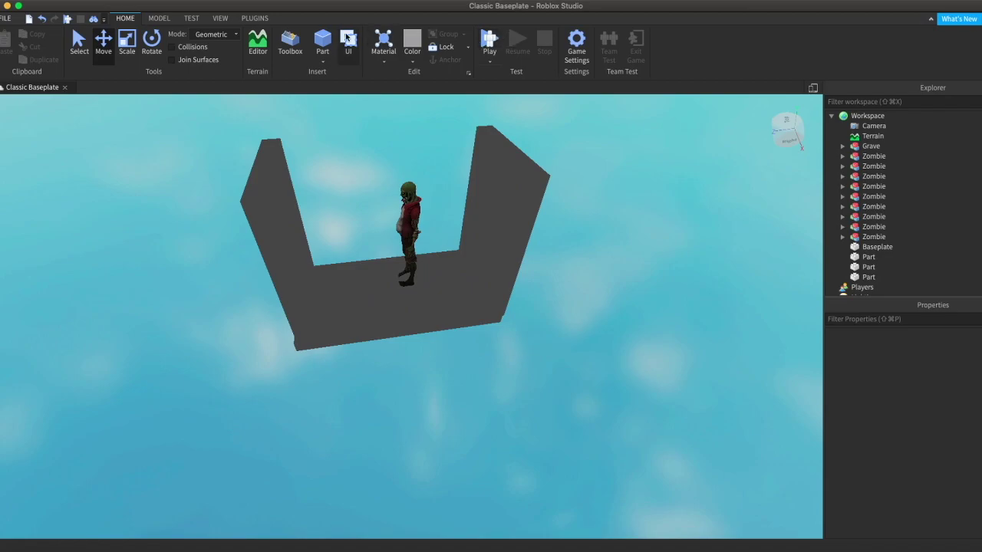
Insert another block part and lower it onto the platform's open edge between the two walls.
right_drag(523, 256, 443, 274)
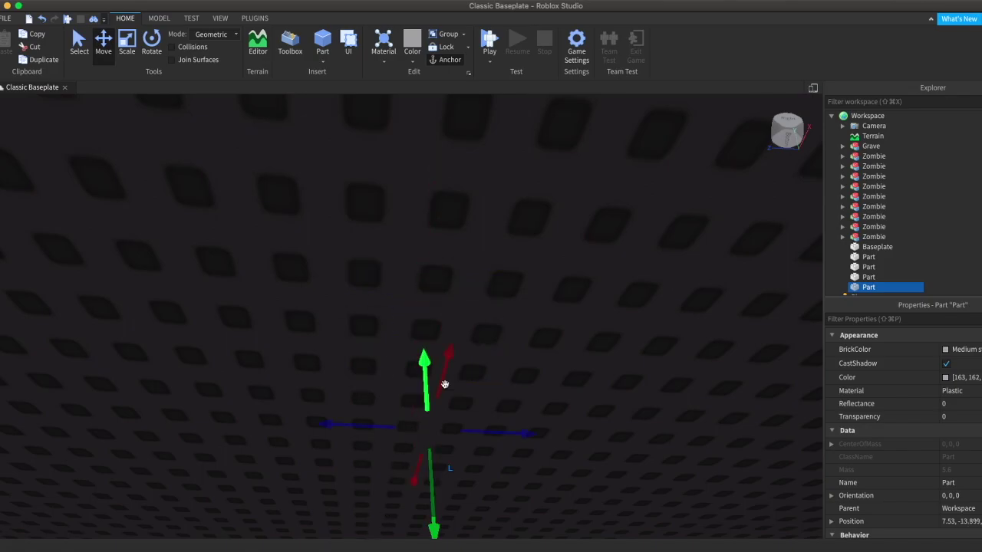
right_drag(444, 384, 439, 254)
drag(411, 241, 418, 464)
right_drag(624, 381, 630, 373)
Scale the new block into a thin wall spanning the gap between the two existing walls and rising to enclose that side.
key(super+3)
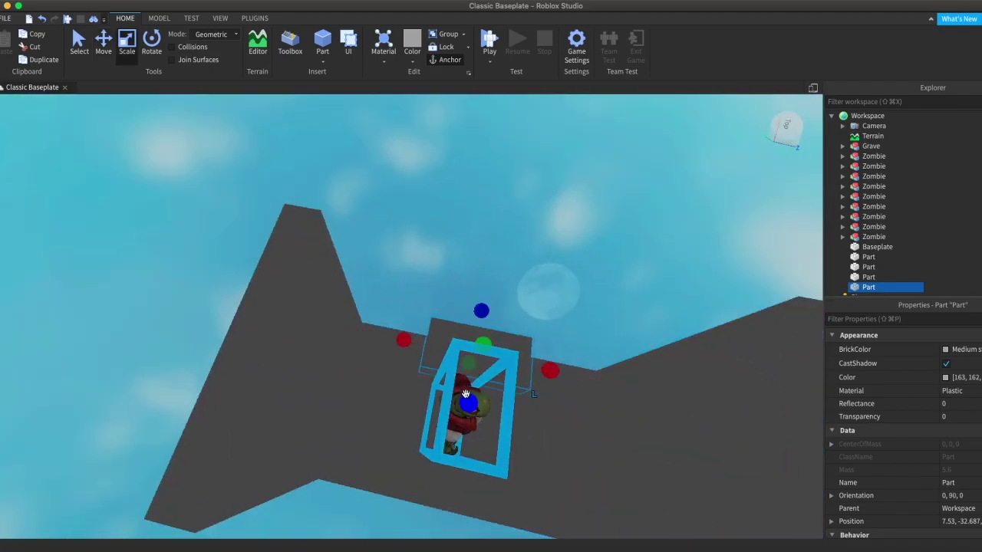
drag(555, 364, 607, 378)
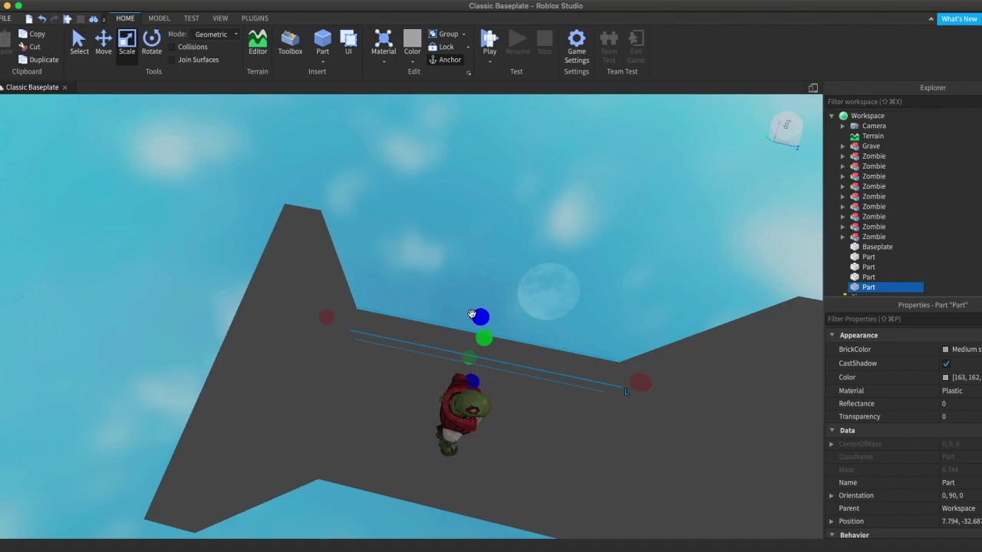
drag(485, 340, 553, 258)
mouse_move(474, 310)
right_down()
mouse_move(483, 307)
mouse_move(469, 308)
right_up()
Duplicate the new wall and move the copy to the remaining open side of the platform.
key(super+d)
key(super+2)
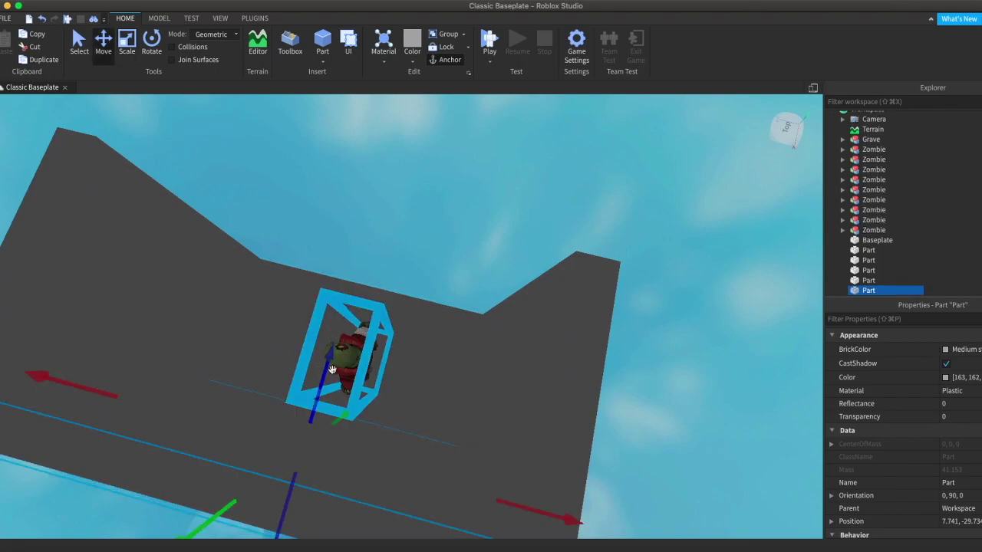
drag(331, 356, 407, 197)
click(545, 156)
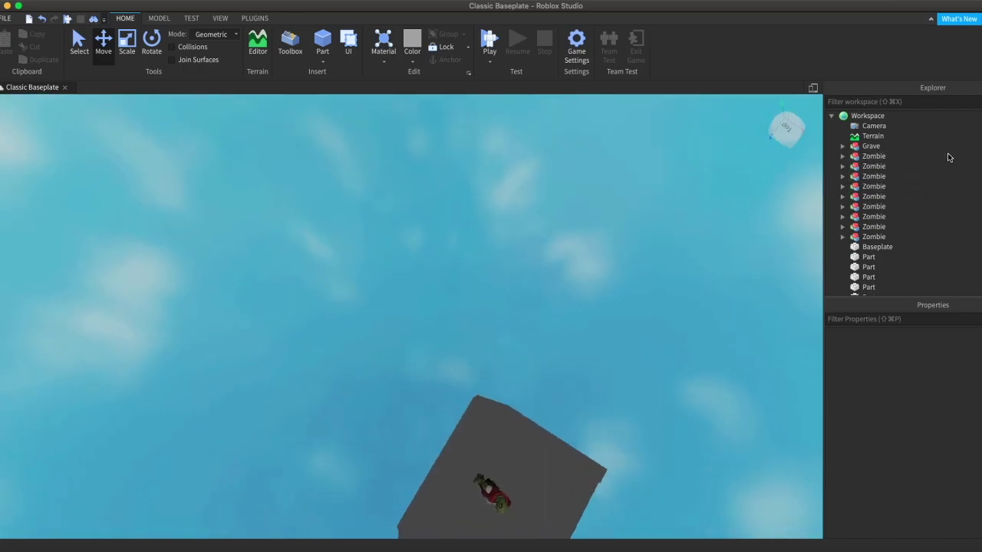
Rename the zombie in the room MotherZombie and group all the other zombies into a model named Zombies.
click(872, 236)
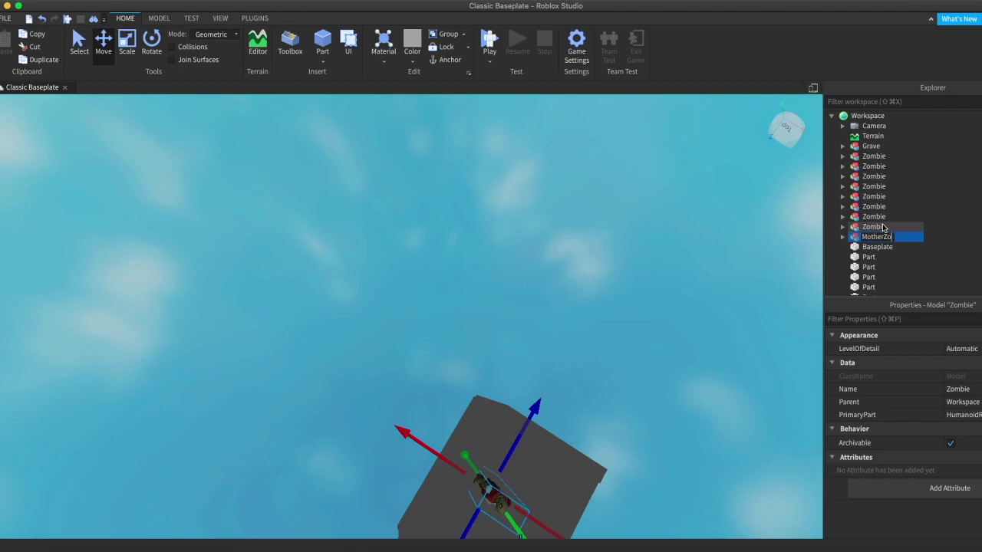
key(Return)
drag(938, 158, 885, 227)
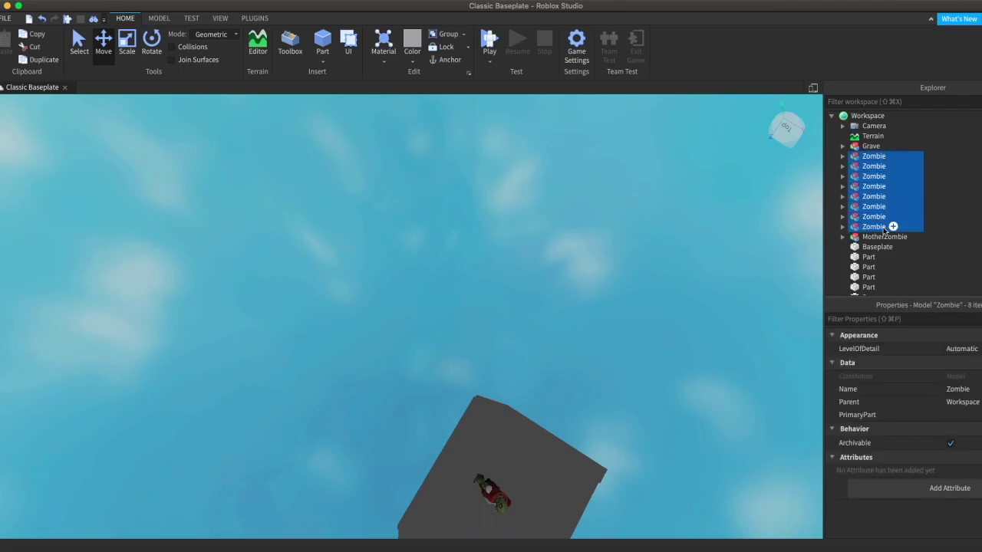
key(super+g)
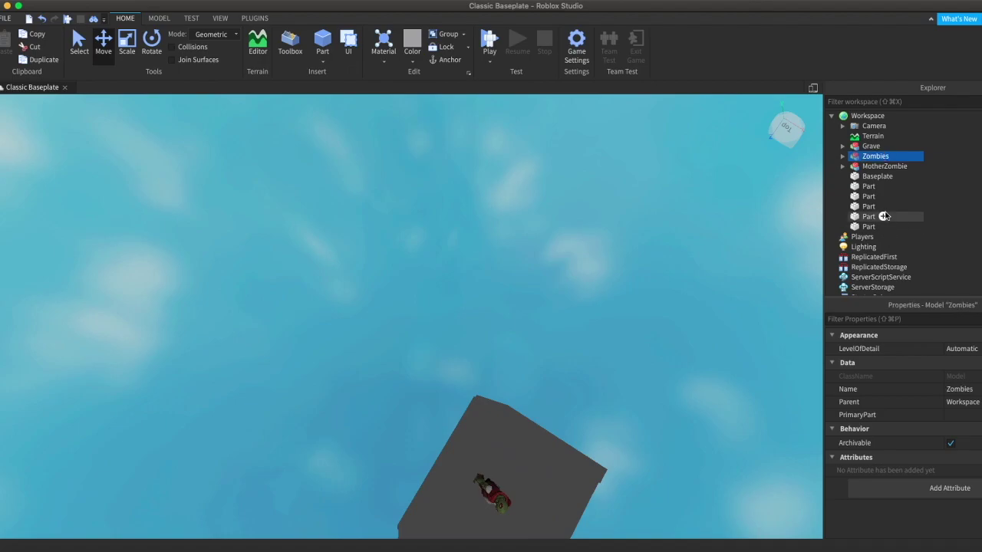
Group the five floor and wall parts into one model, keeping MotherZombie outside it directly under Workspace.
drag(926, 183, 892, 232)
key(f)
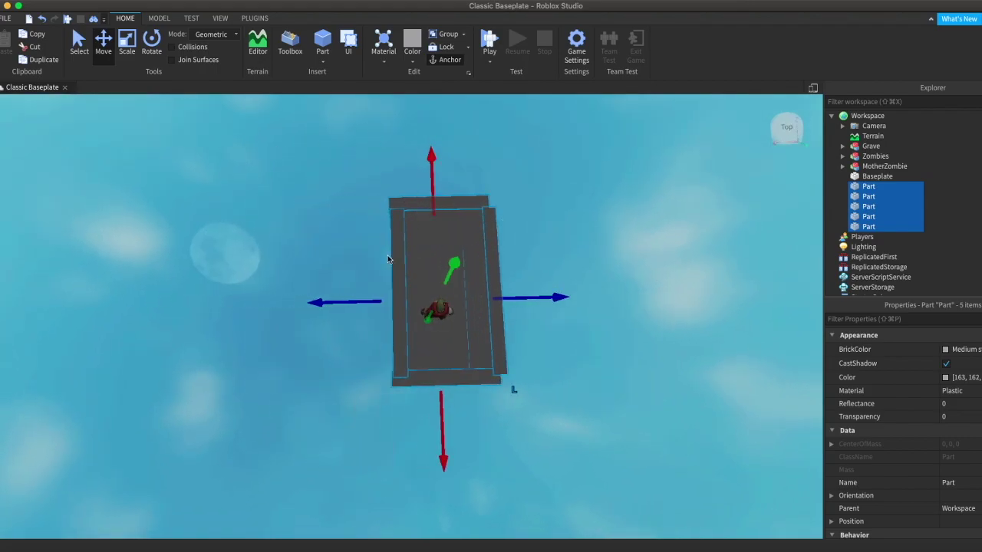
drag(515, 175, 326, 418)
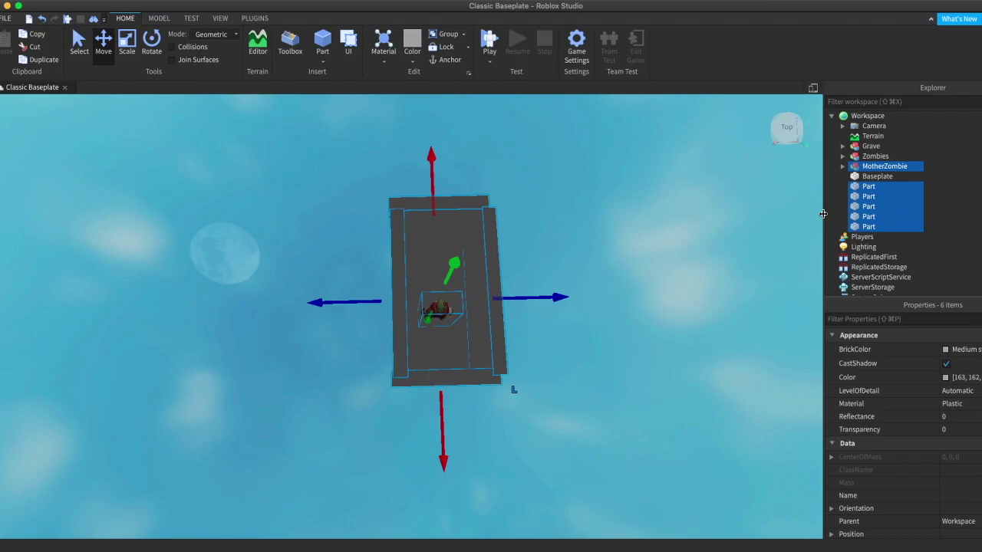
key(super+g)
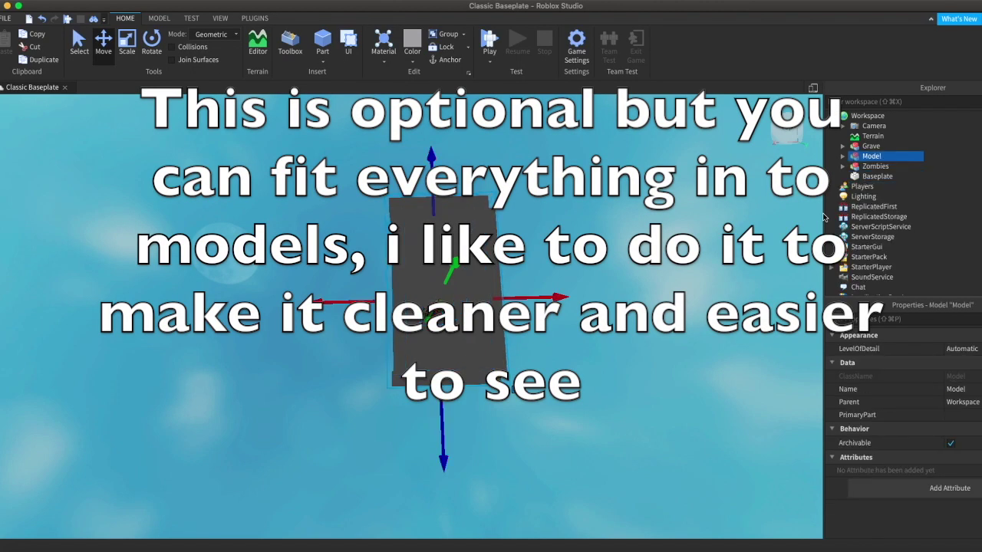
click(867, 165)
click(867, 156)
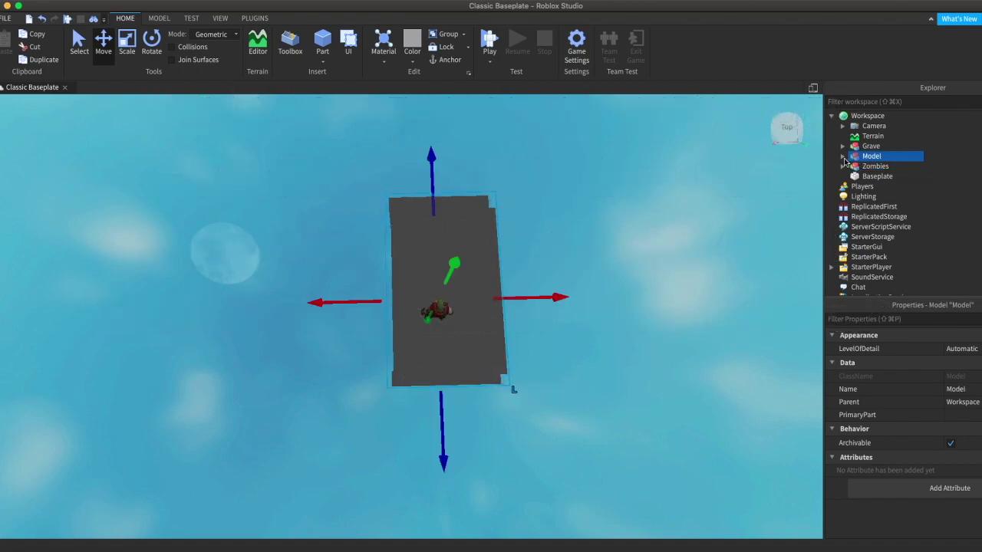
click(843, 155)
drag(880, 165, 871, 117)
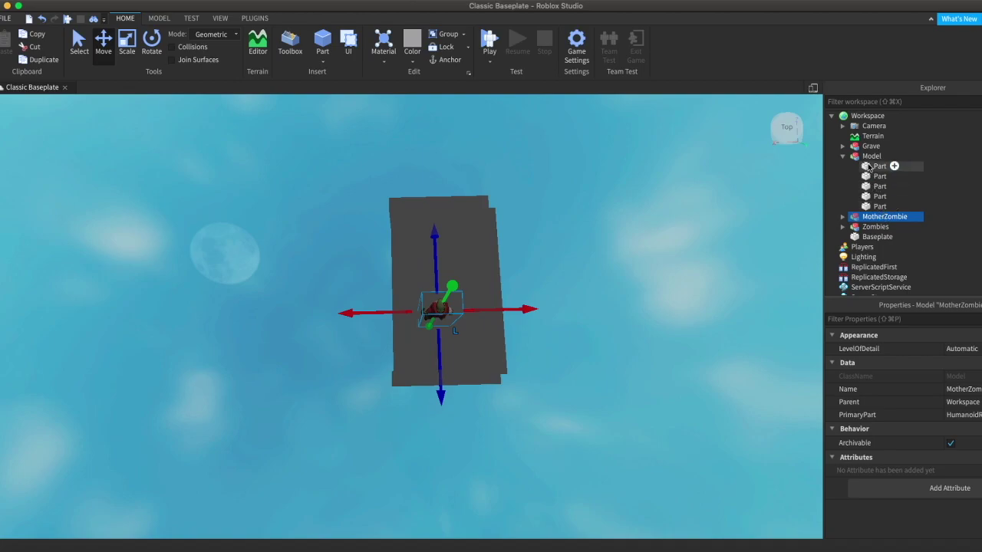
Rename the model holding the room's floor and walls Containment and collapse its contents.
click(870, 157)
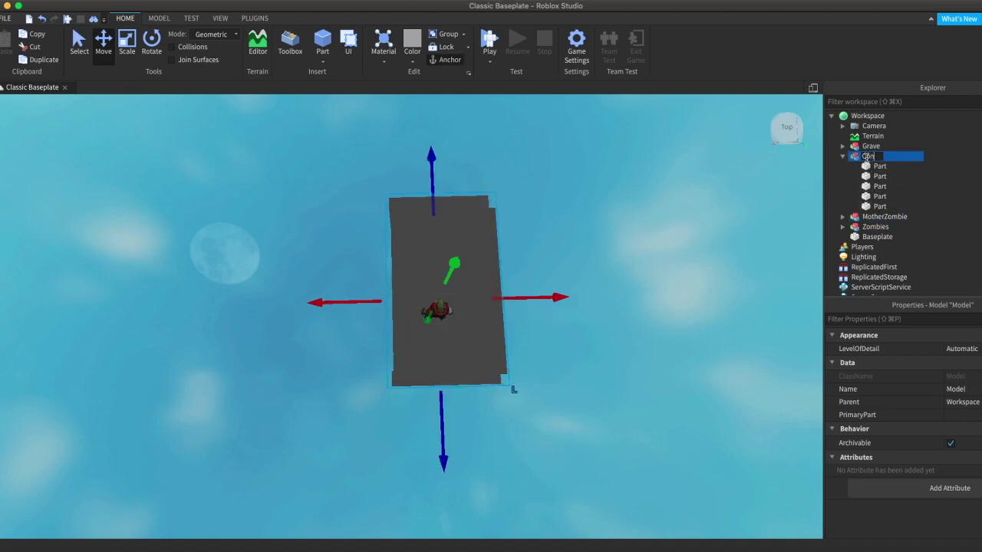
text(tainmen)
key(Return)
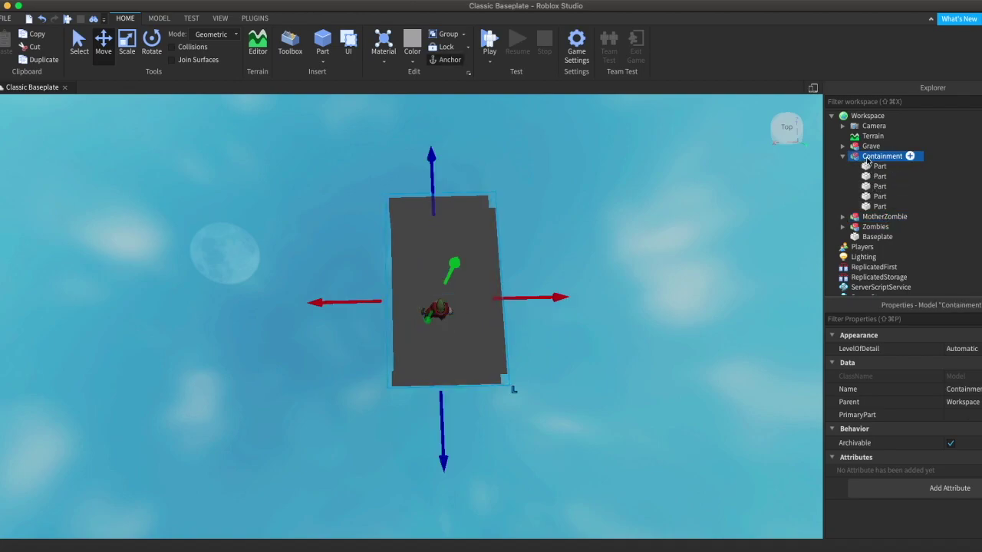
click(841, 156)
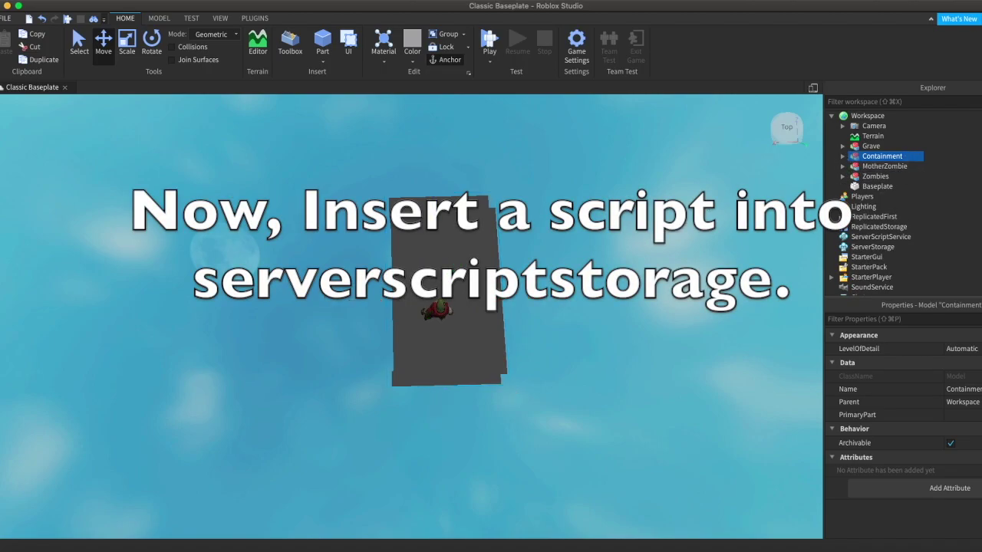
click(333, 146)
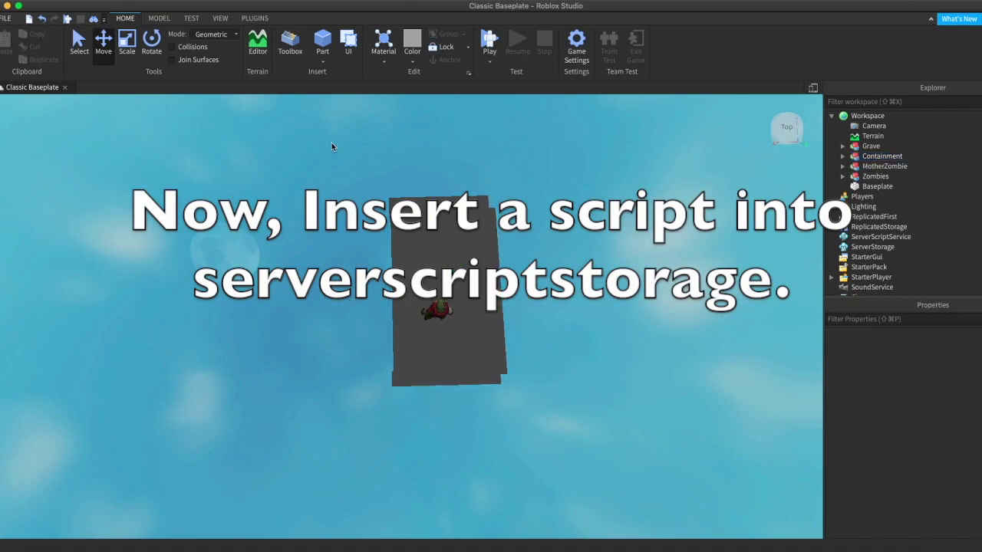
Add a script to ServerScriptService and replace its default code with the pasted ZombieSpawner loop cloning MotherZombie to 0,0,0 every 5 seconds.
click(918, 238)
click(886, 288)
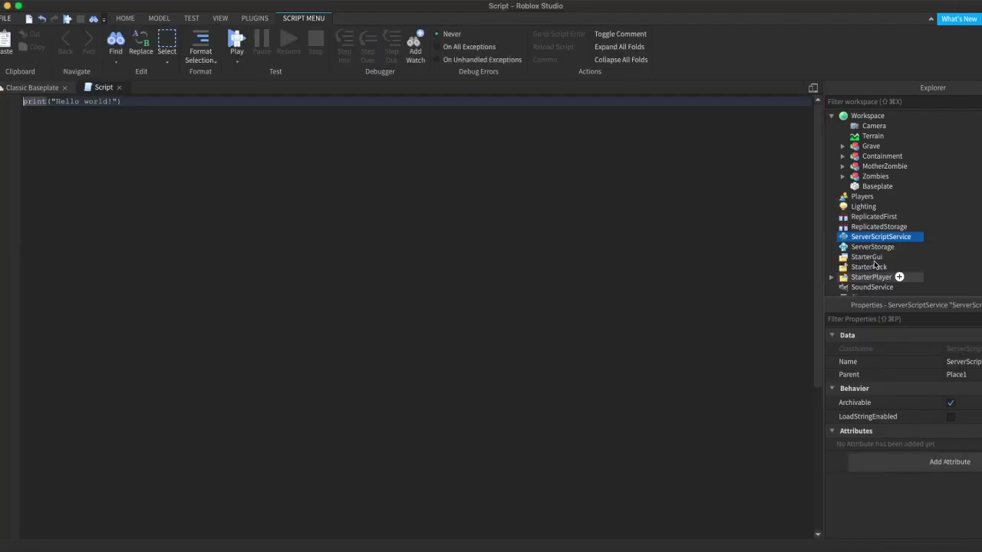
key(super+a)
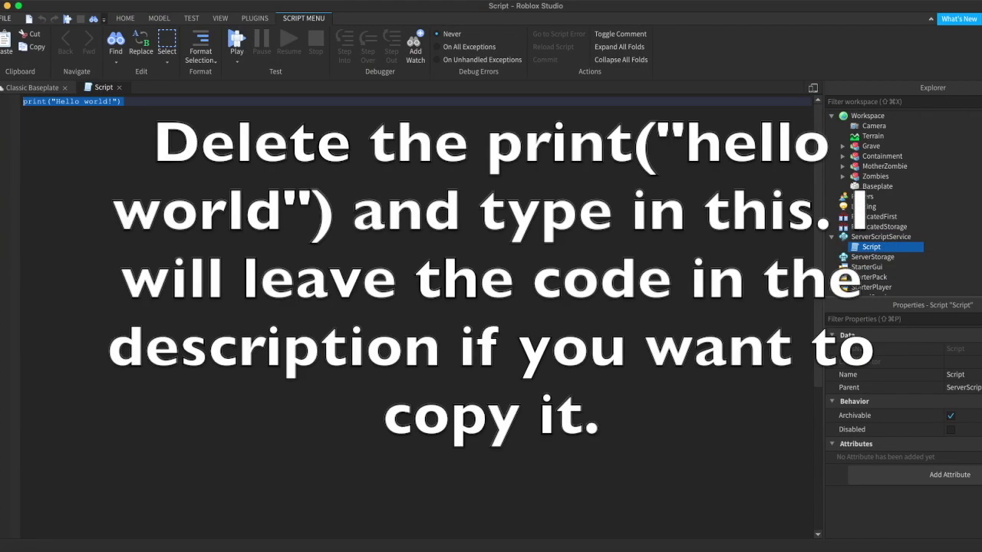
key(super+v)
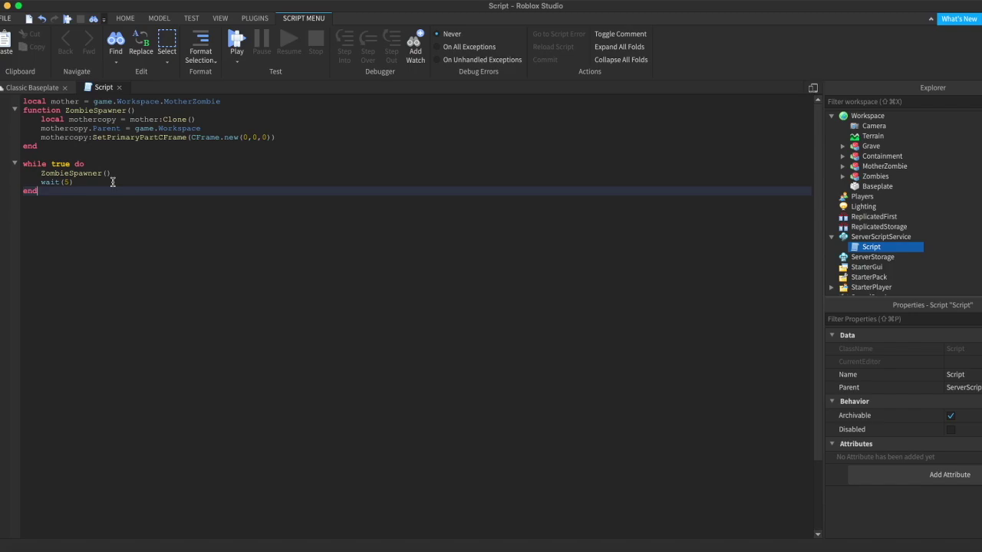
key(super+a)
click(98, 186)
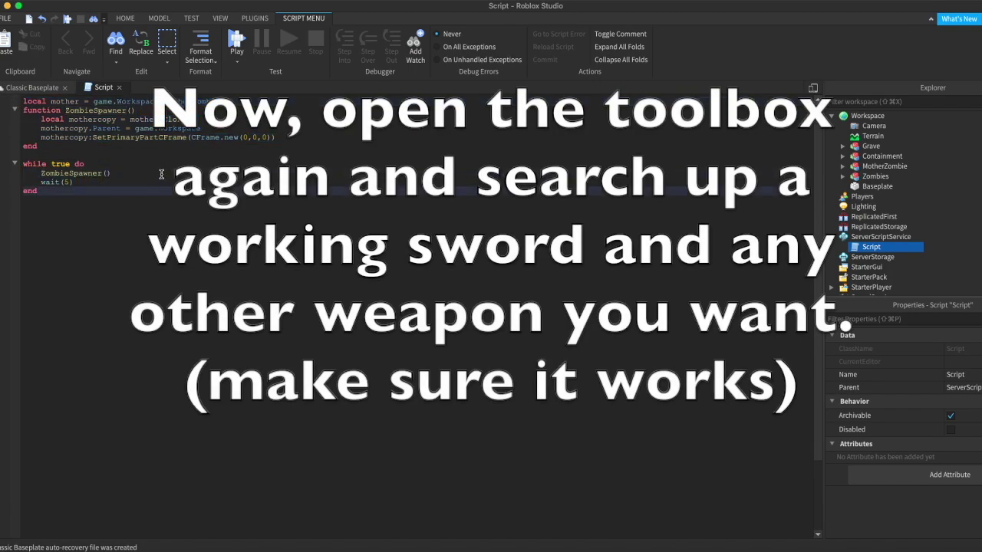
Search the toolbox models for gun and insert the working handgun into the StarterPack.
click(220, 18)
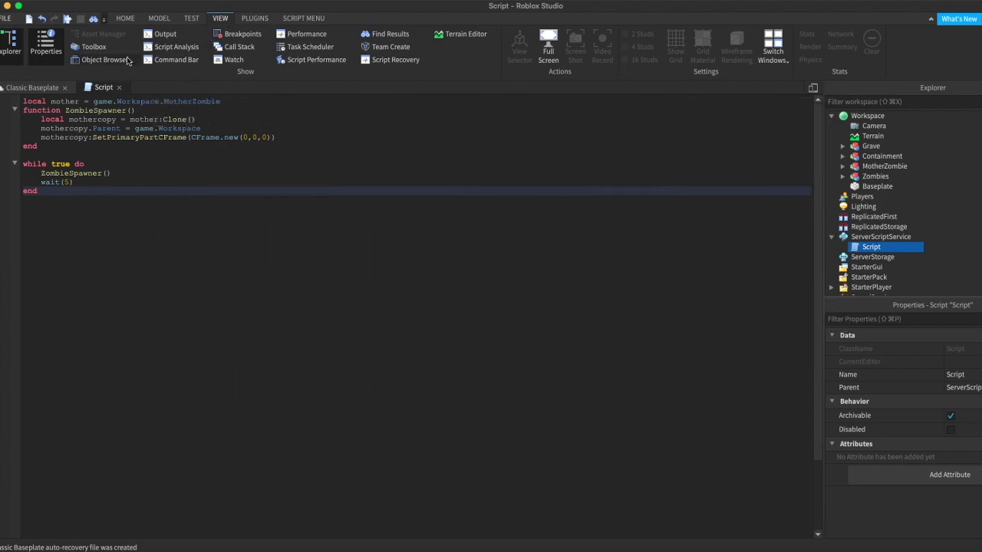
click(86, 47)
click(126, 18)
double_click(65, 164)
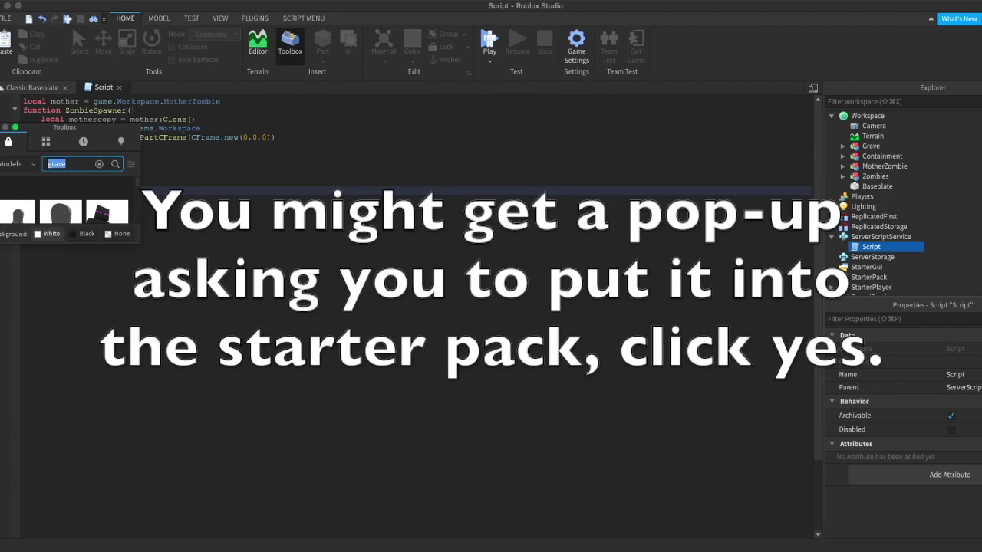
key(Return)
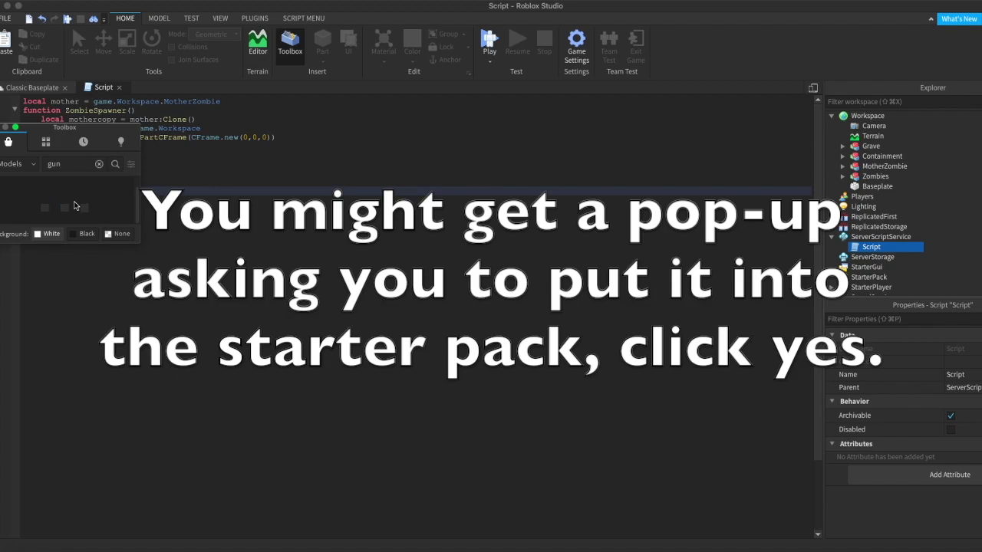
drag(136, 185, 137, 187)
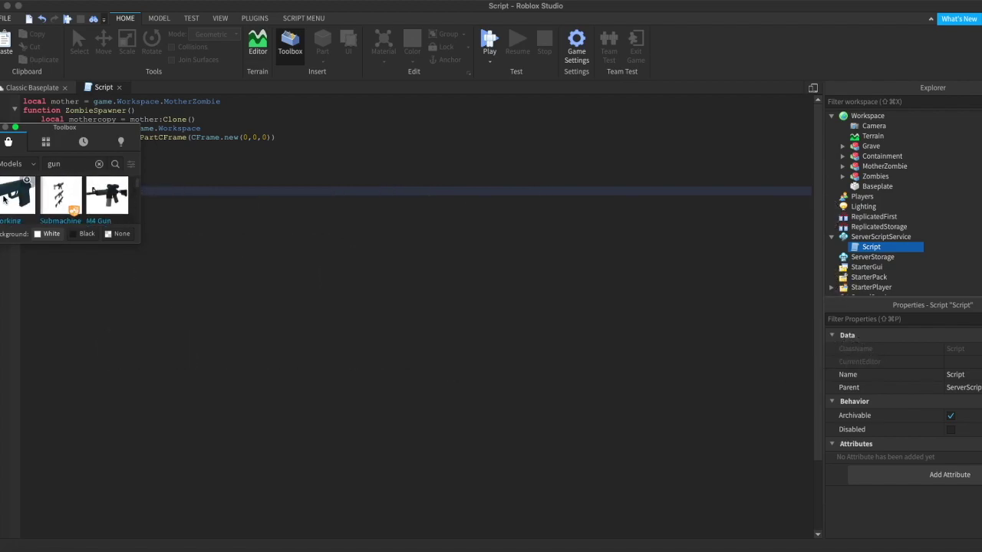
click(2, 199)
click(526, 284)
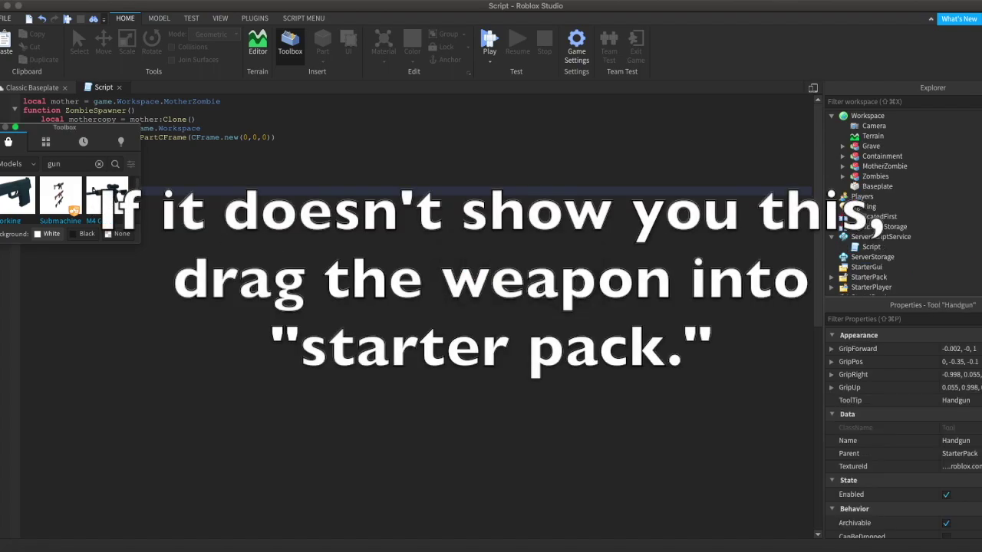
Search the toolbox models for sword, insert the classic sword into the StarterPack, and close the toolbox.
text(sword)
key(Return)
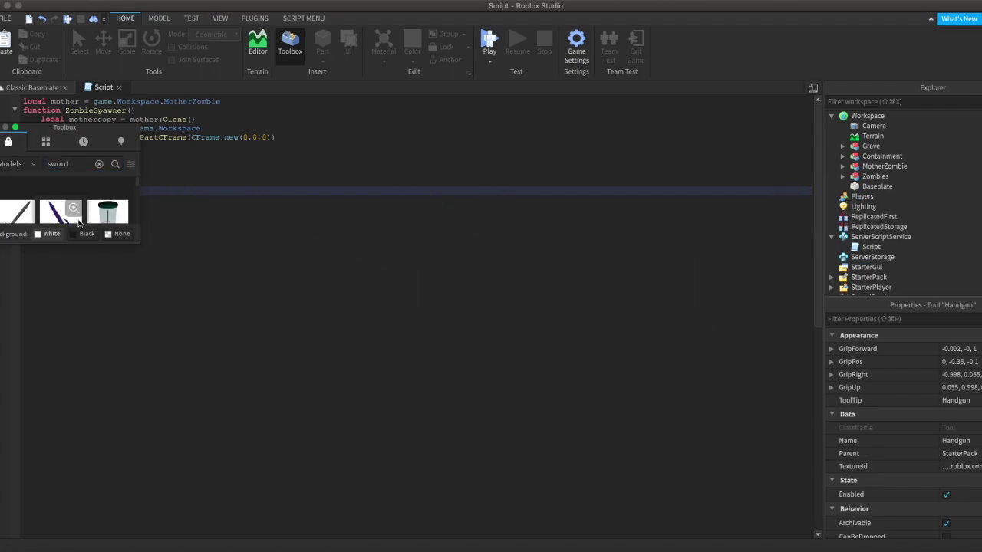
scroll(135, 187, down, 1)
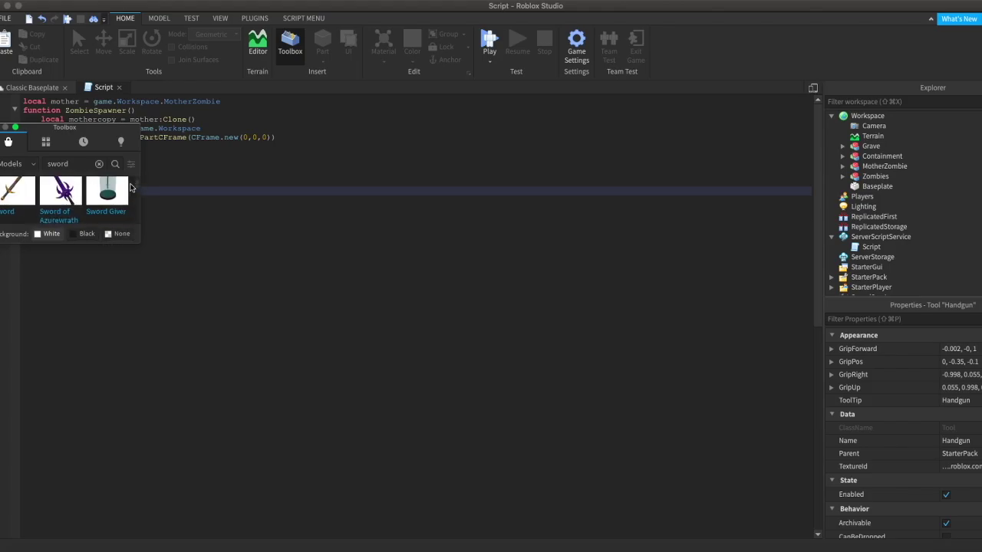
click(13, 193)
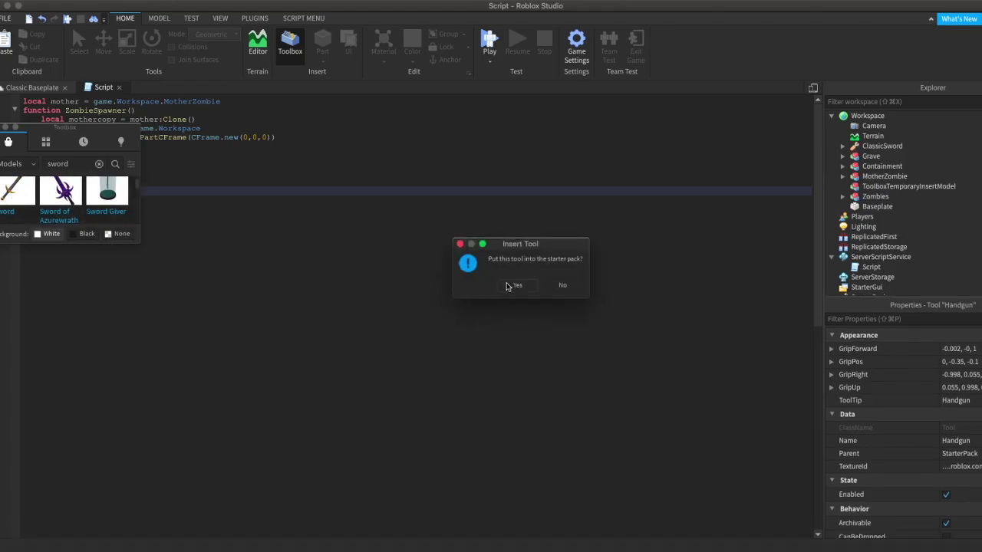
click(516, 285)
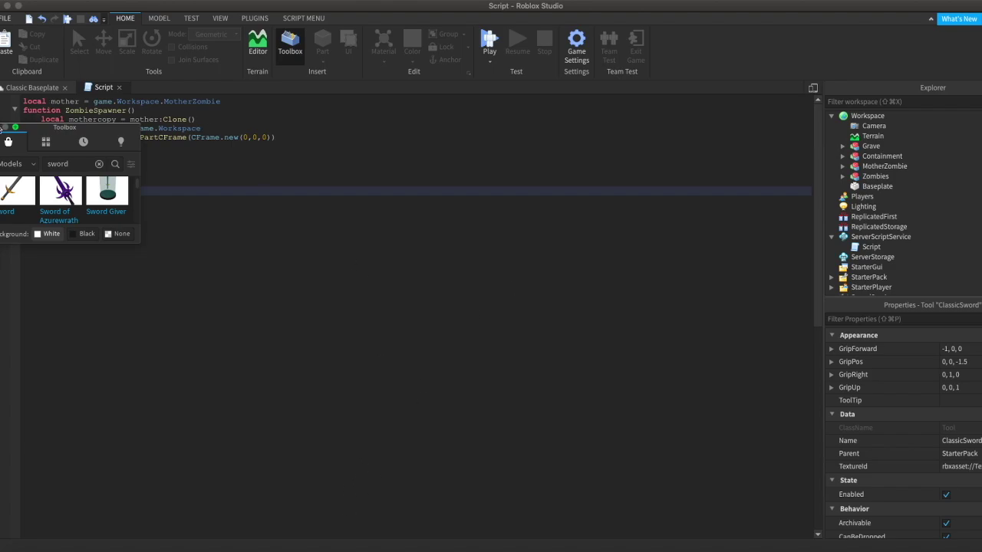
click(5, 127)
Return to the Classic Baseplate scene and playtest the game, backing the character away from the zombies near the grave.
click(30, 87)
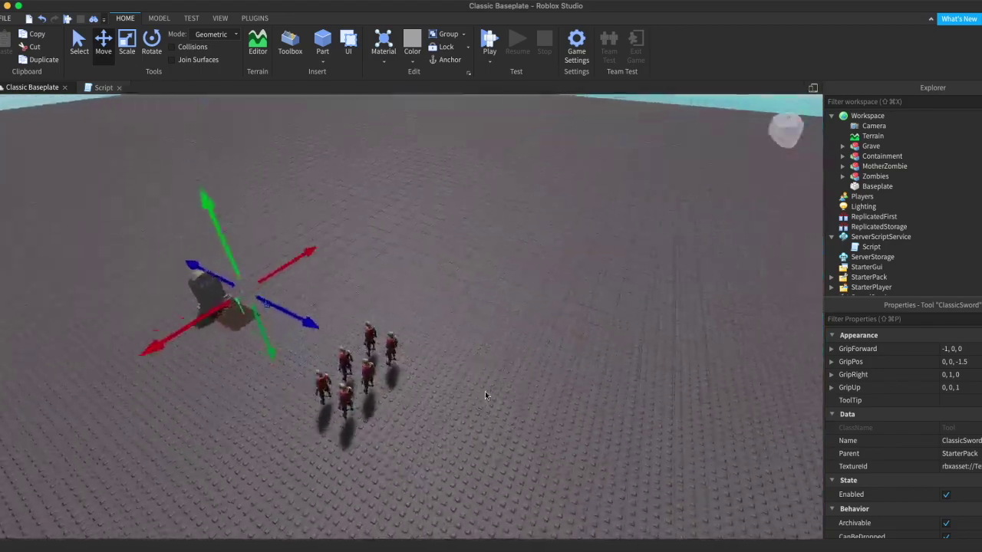
right_drag(485, 396, 531, 241)
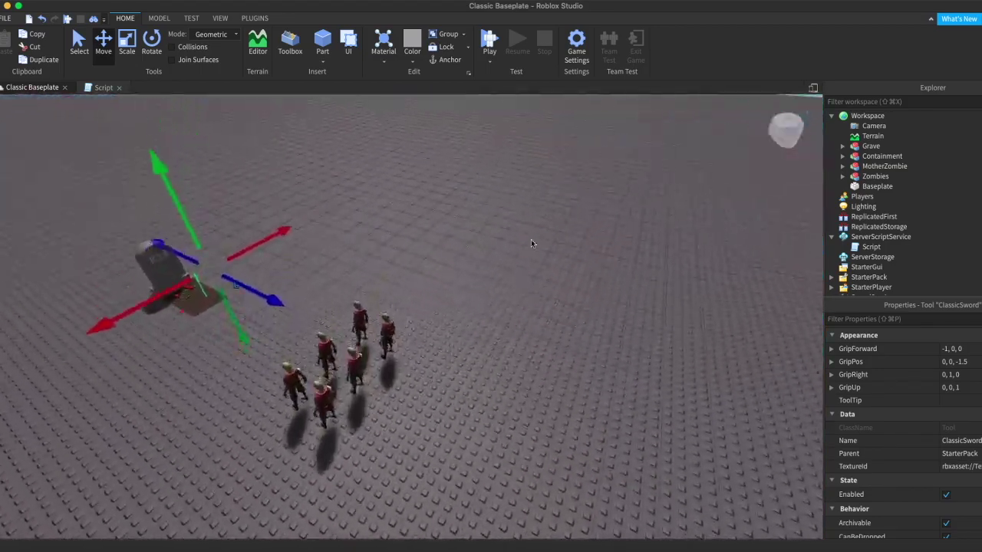
key(w)
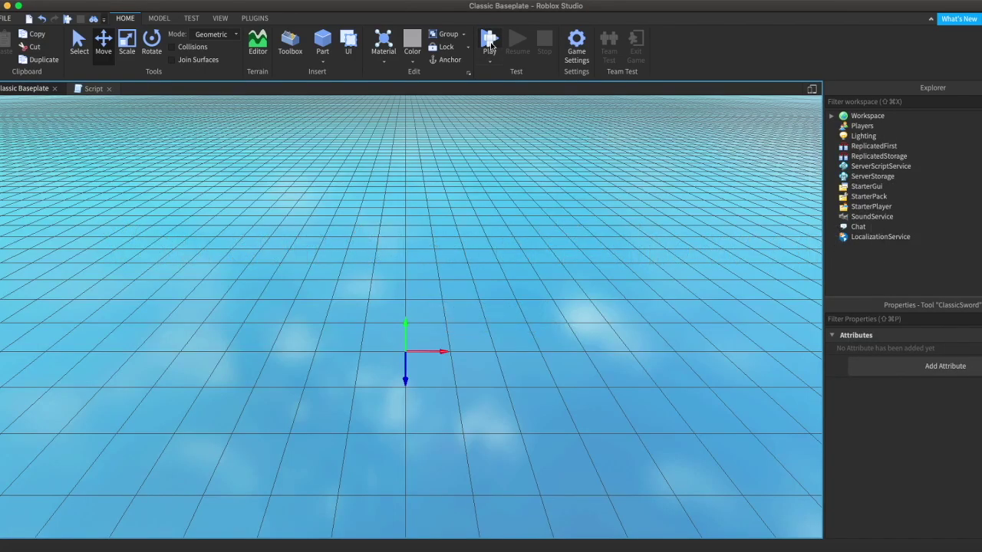
click(489, 43)
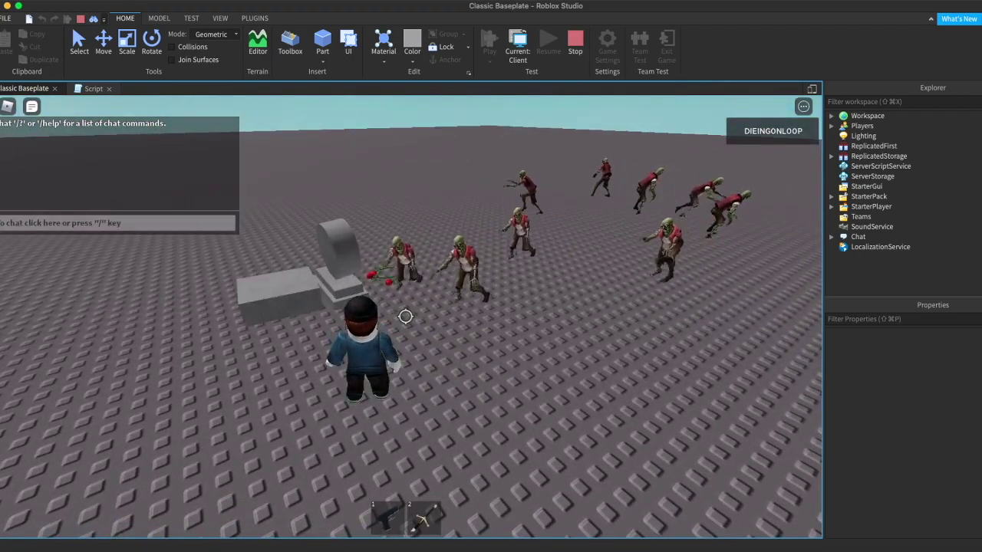
key(shift)
key(s)
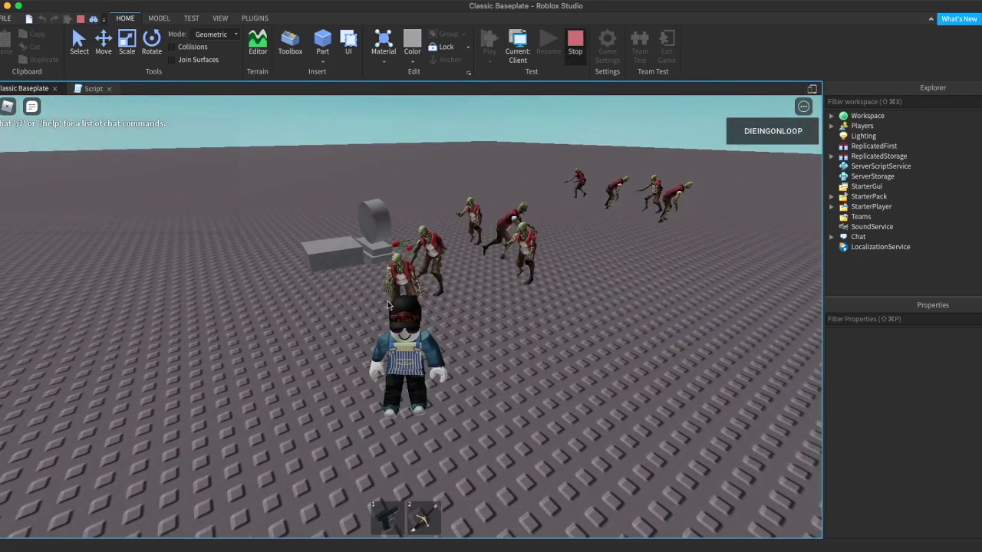
Stop the playtest, anchor every part inside the Grave model and turn off CanCollide for them.
key(shift+F5)
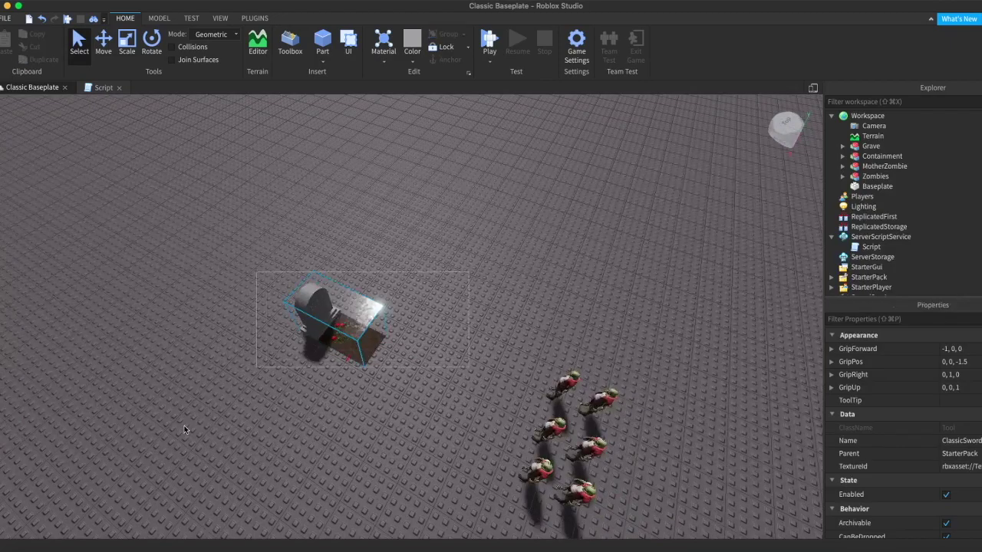
click(842, 146)
drag(979, 175, 932, 158)
click(948, 155)
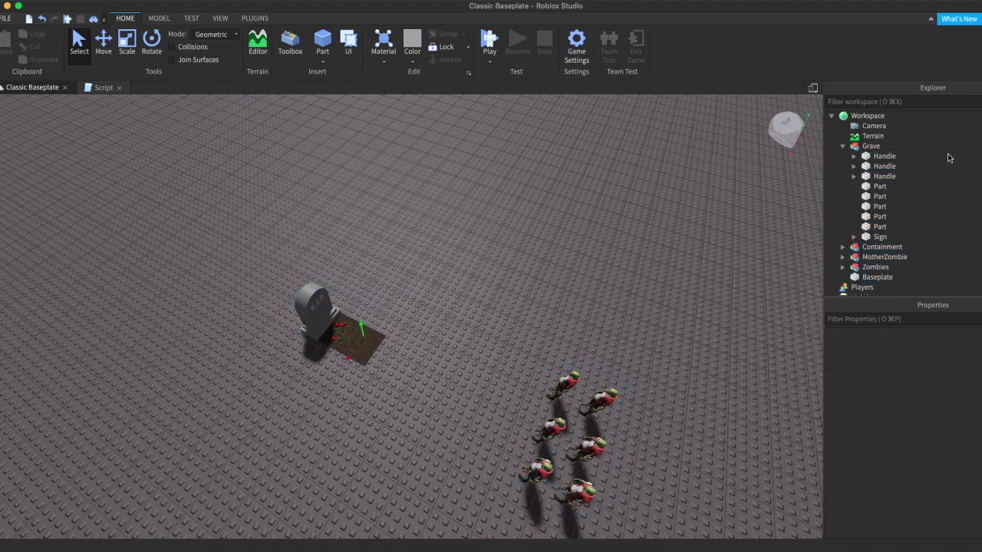
drag(912, 159, 892, 237)
scroll(882, 391, down, 2)
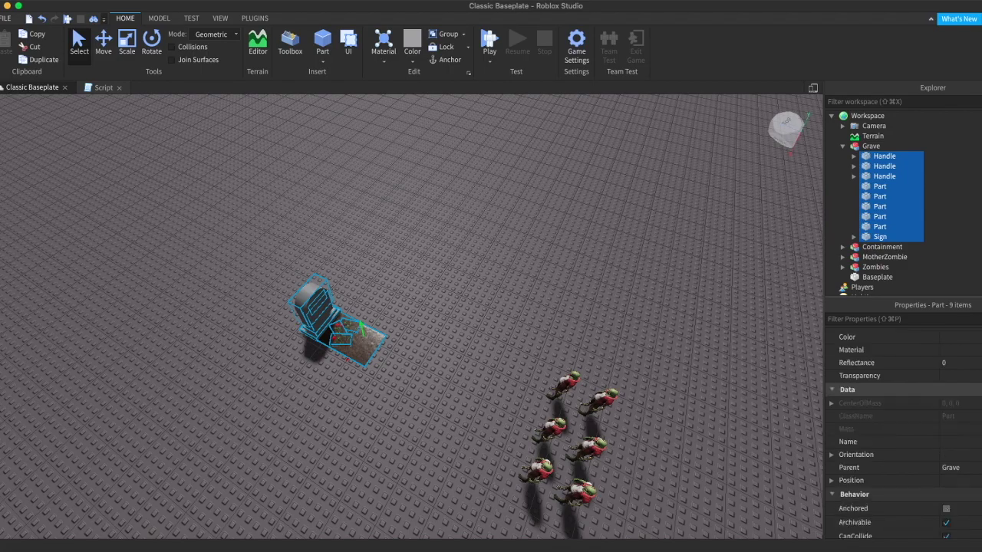
scroll(980, 421, down, 1)
click(973, 428)
scroll(975, 427, down, 1)
click(976, 426)
click(967, 422)
click(968, 396)
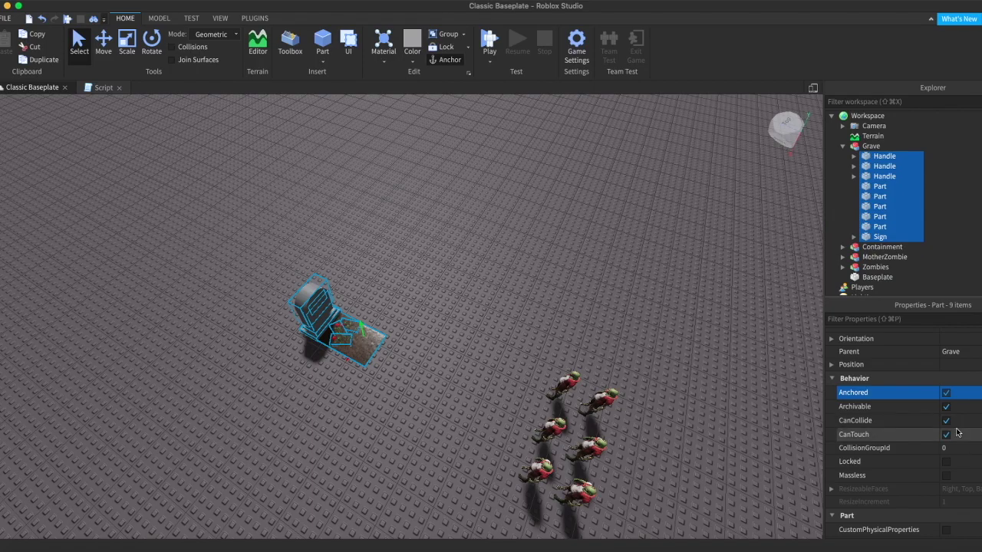
click(957, 427)
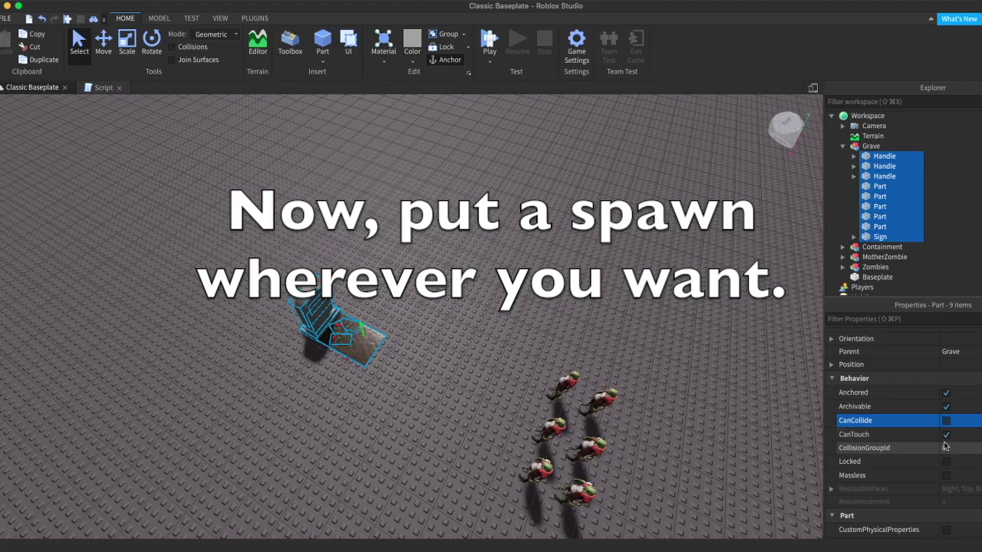
click(564, 315)
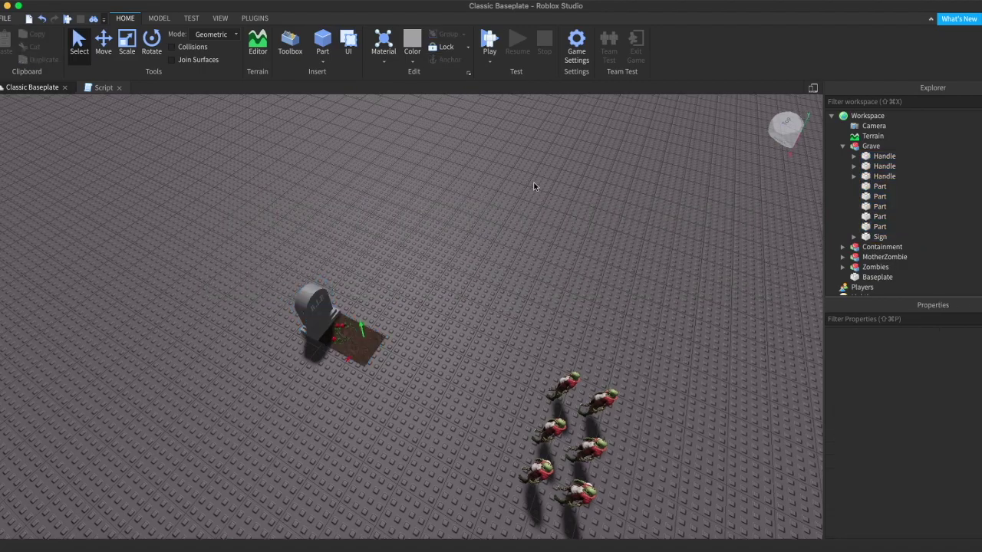
Insert a spawn location and move it onto open baseplate away from the grave and zombies, at about X 49, Y 0.5.
right_drag(532, 184, 472, 90)
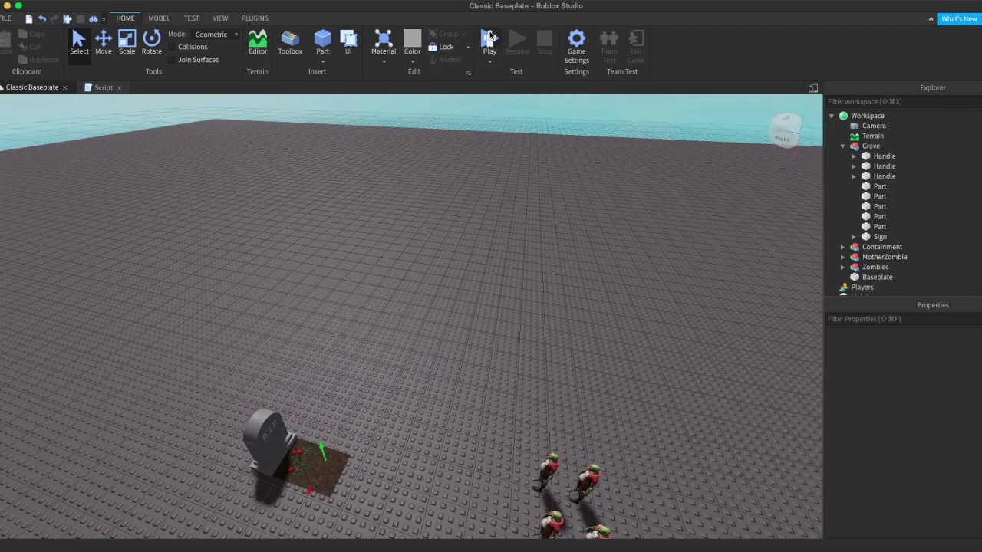
right_drag(527, 223, 528, 224)
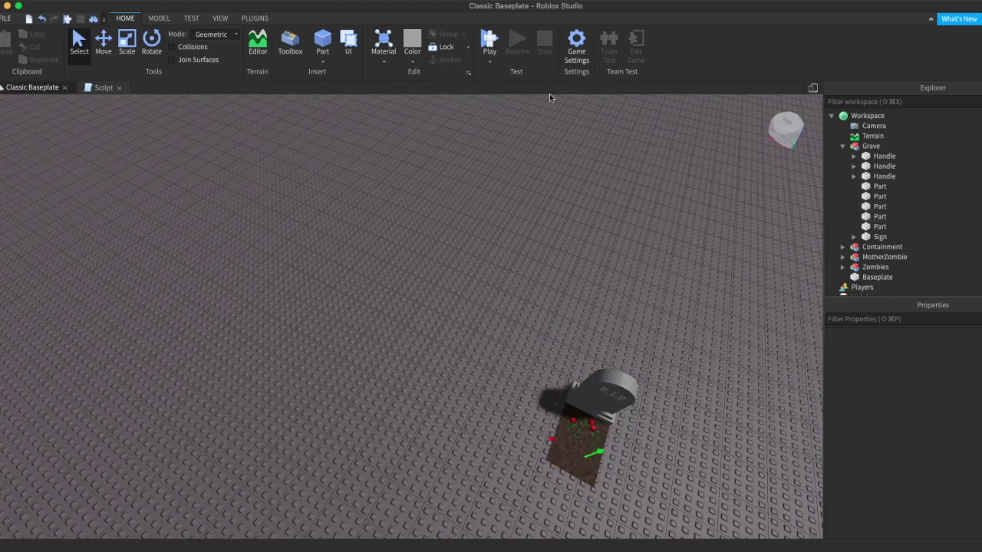
click(159, 18)
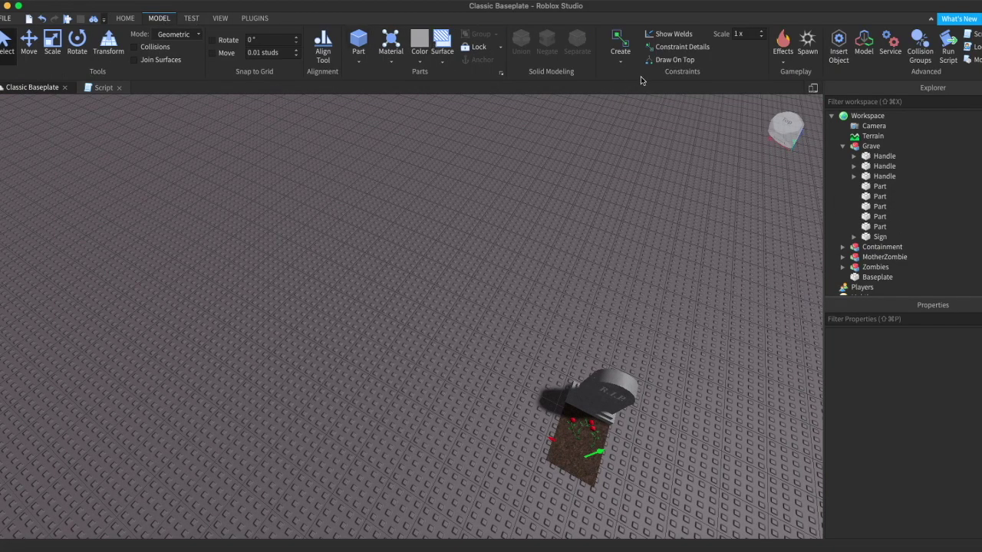
click(812, 41)
right_drag(430, 291, 434, 451)
mouse_move(431, 444)
mouse_down()
mouse_move(431, 459)
mouse_move(471, 470)
mouse_move(409, 463)
mouse_move(431, 433)
mouse_up()
key(q)
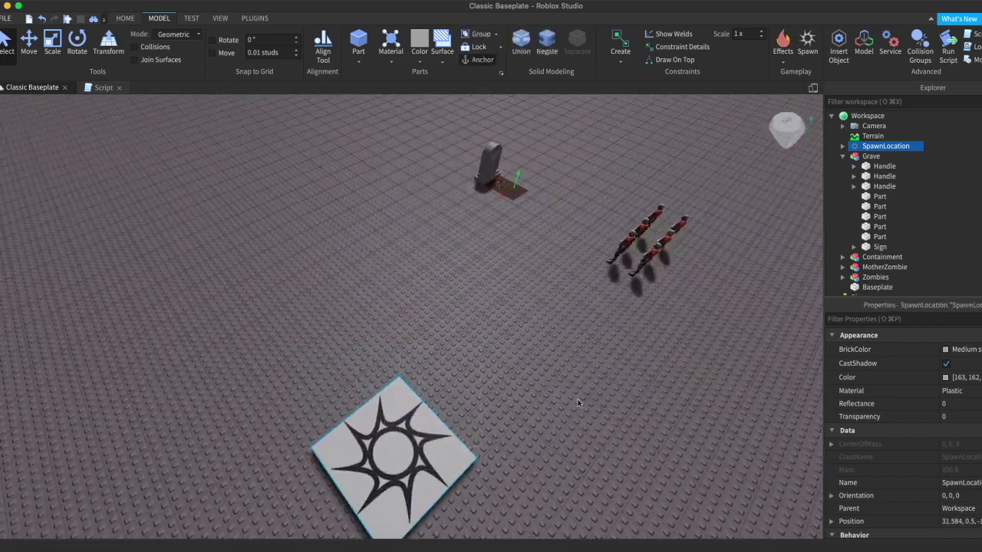
Delete the Decal inside the SpawnLocation.
click(843, 145)
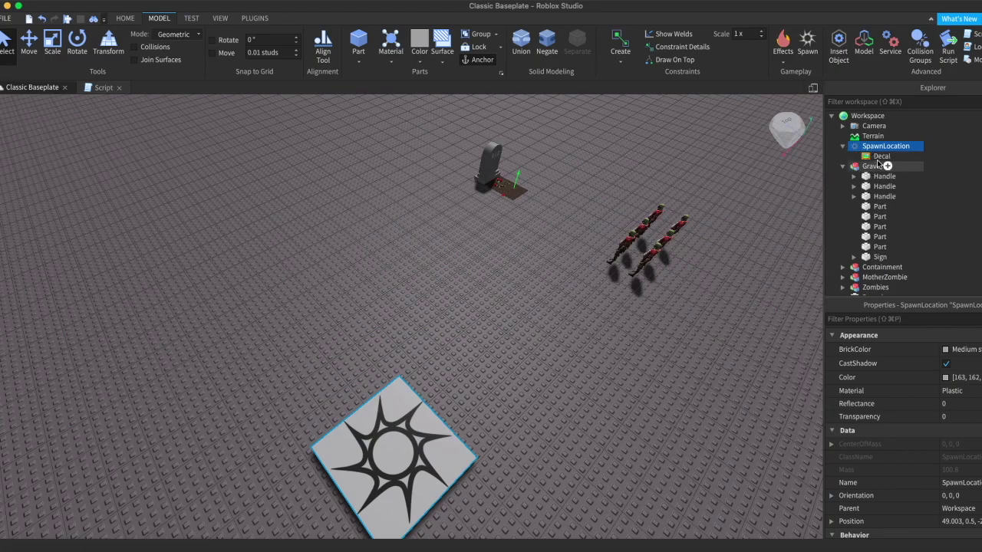
click(876, 157)
key(Delete)
Make the SpawnLocation invisible with Transparency 1, turn off its CanCollide and deselect it.
click(884, 145)
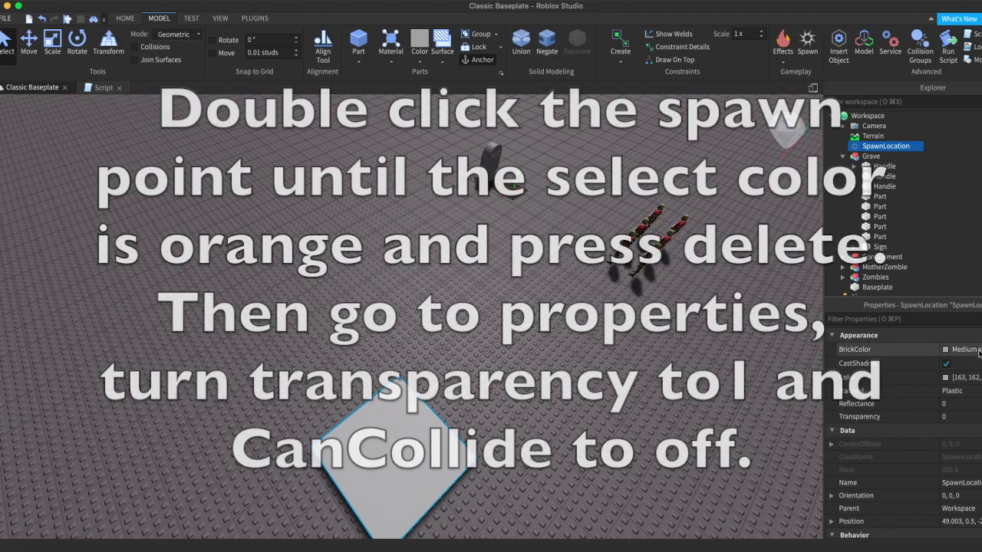
click(968, 416)
text(1)
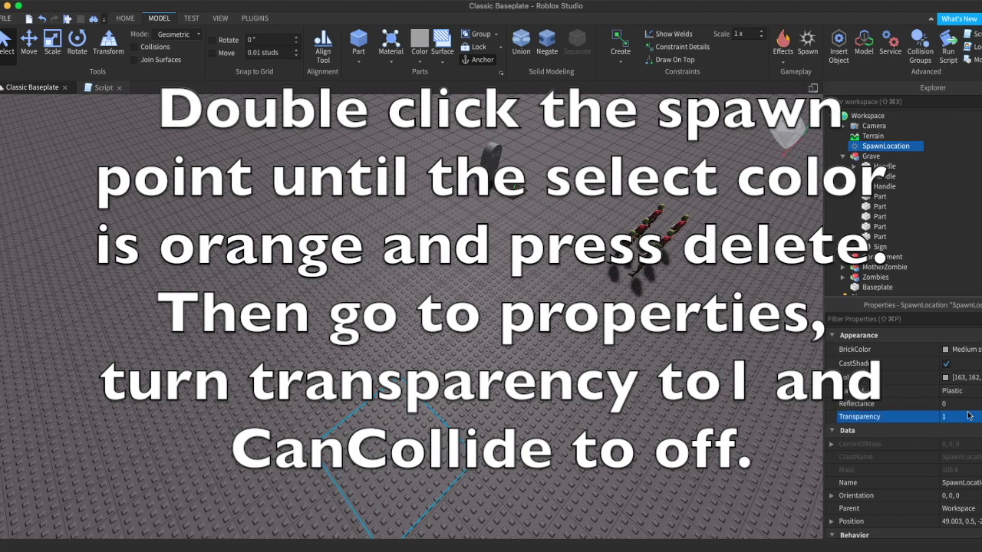
scroll(967, 422, down, 3)
click(947, 461)
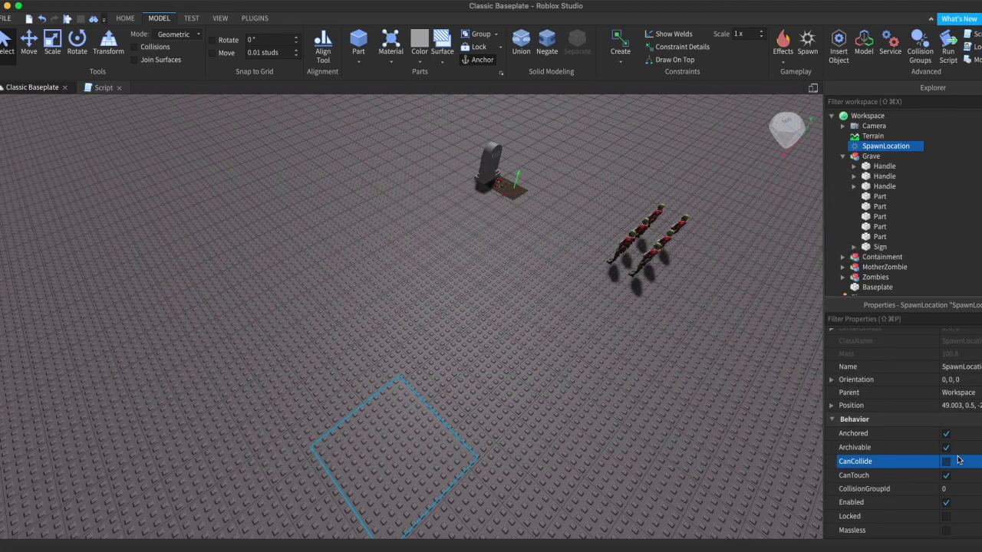
click(957, 472)
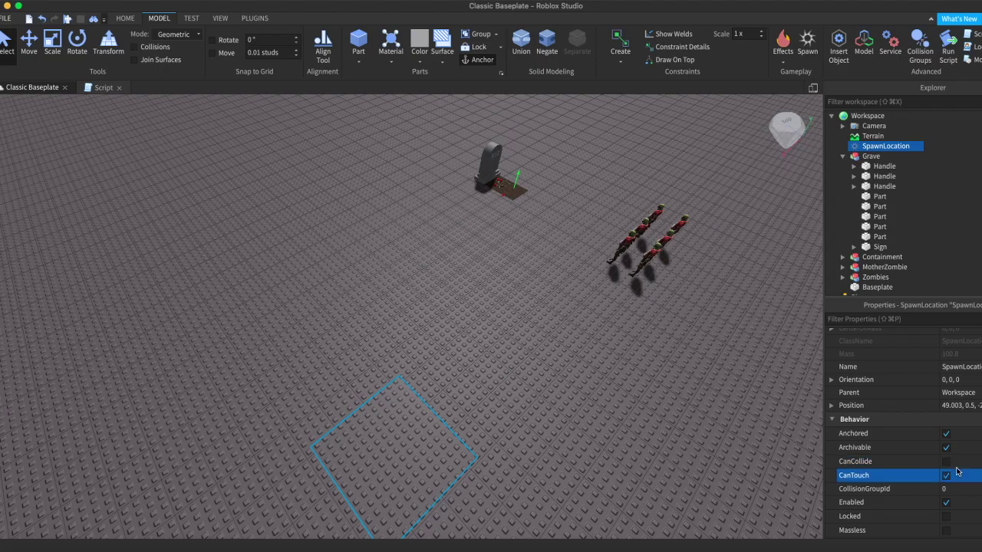
click(540, 295)
Start a playtest, walk the character toward the zombies and fire the handgun at them.
right_drag(539, 293, 123, 18)
click(123, 18)
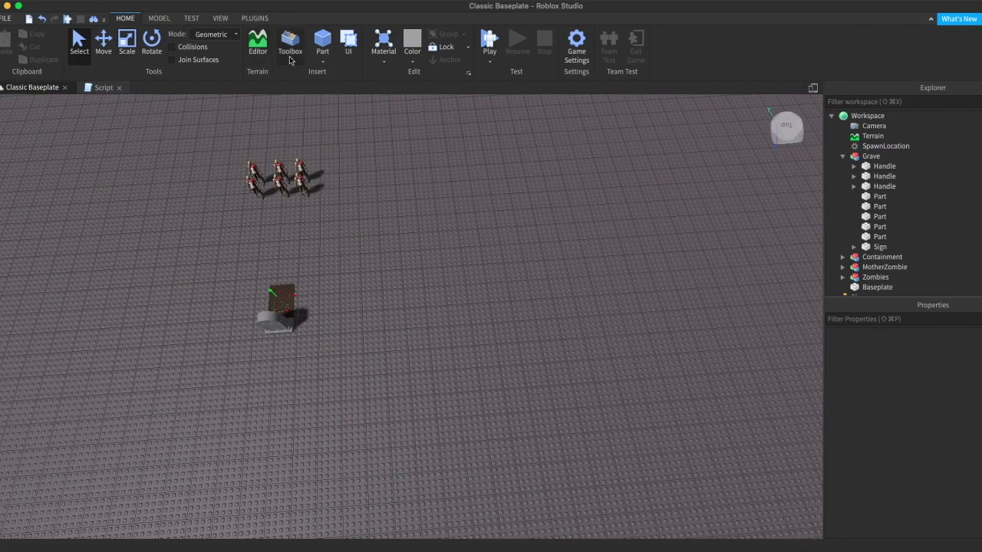
click(487, 42)
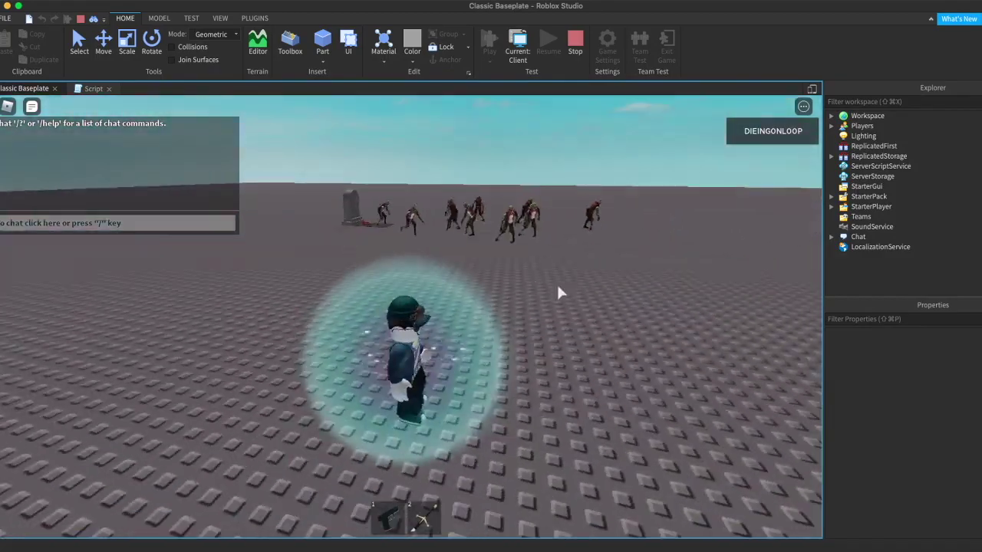
key(2)
key(w)
key(1)
click(397, 217)
Back the character away, turn on shift lock and test the sword against the approaching zombies.
key(1)
key(s)
key(shift)
key(2)
click(405, 316)
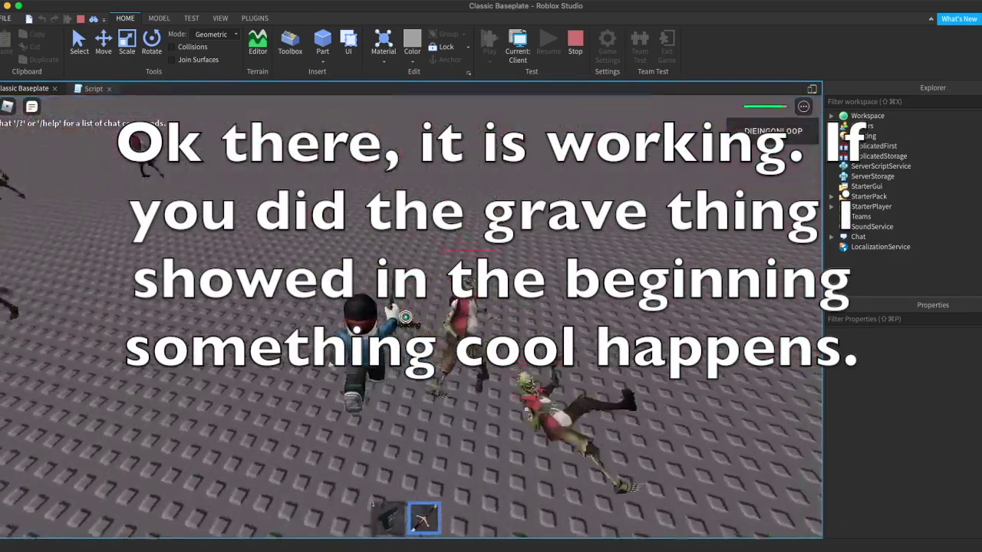
key(2)
key(1)
key(2)
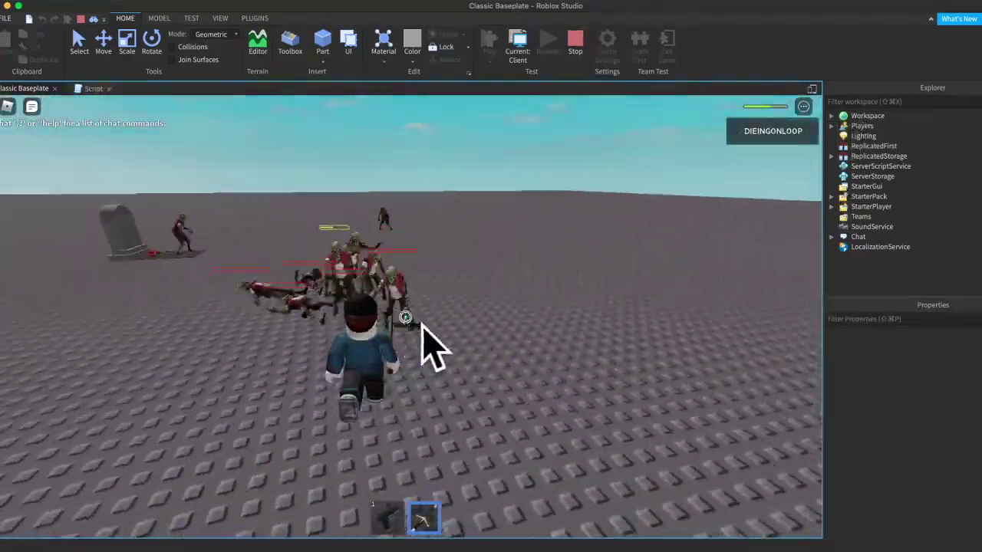
click(405, 316)
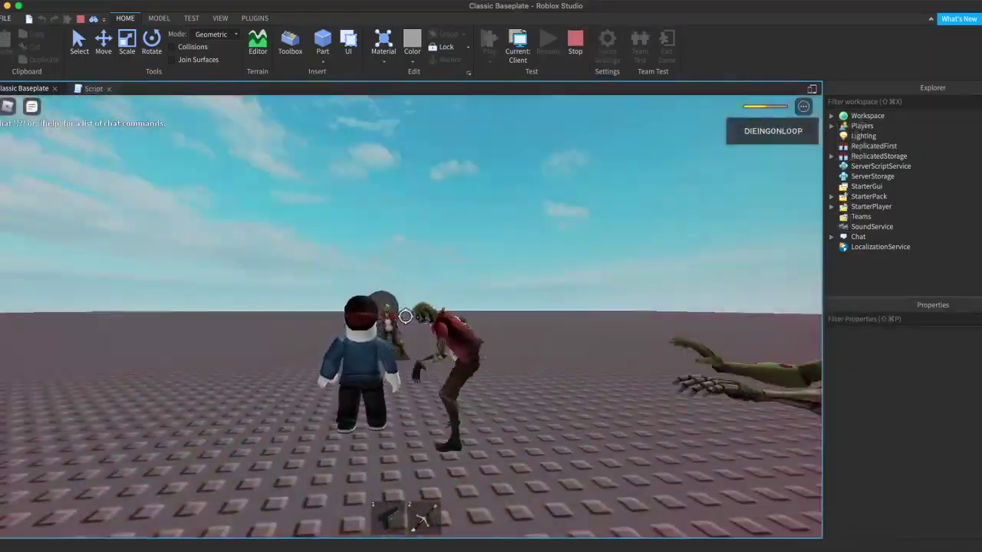
click(405, 317)
click(405, 316)
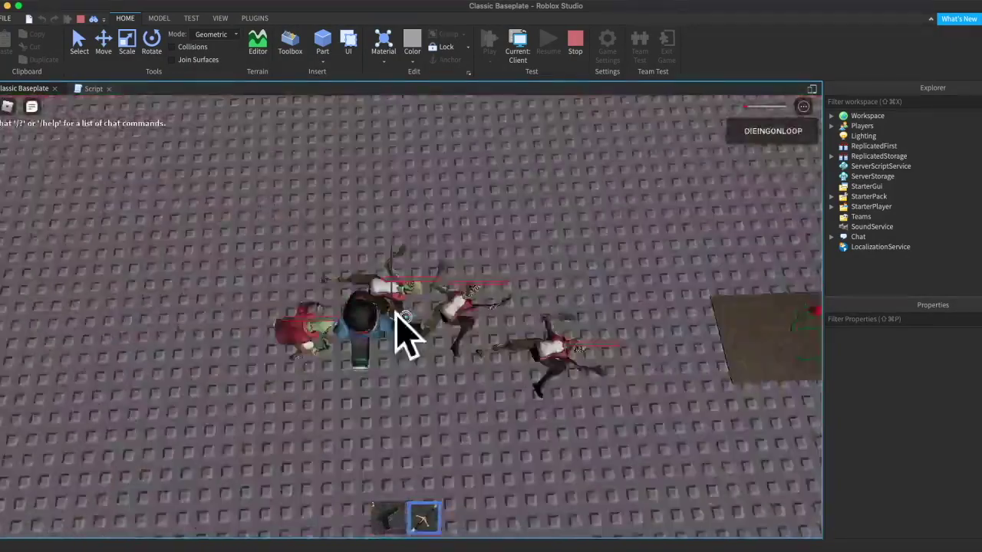
Equip the handgun and shoot at the zombies, advancing on them in first-person view.
key(1)
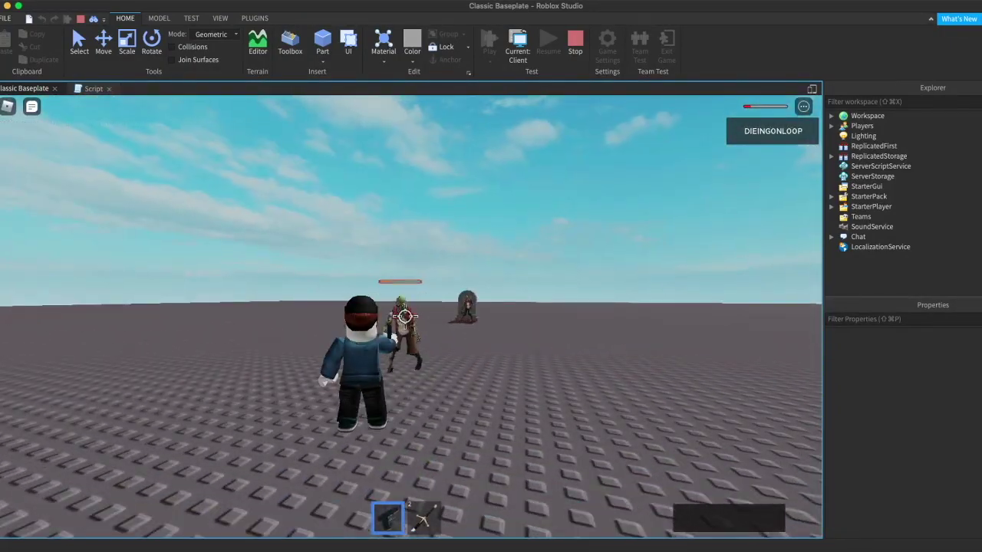
click(405, 317)
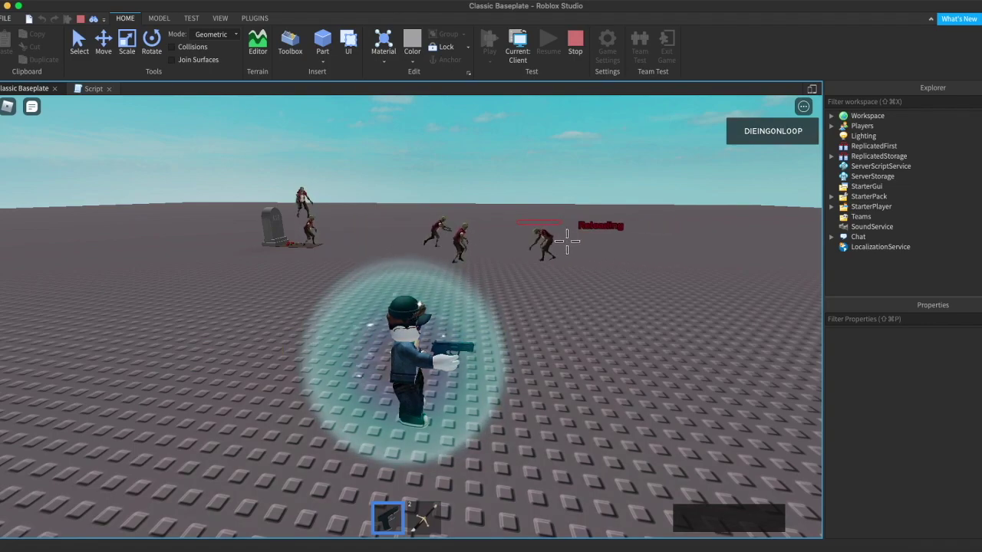
drag(538, 240, 485, 232)
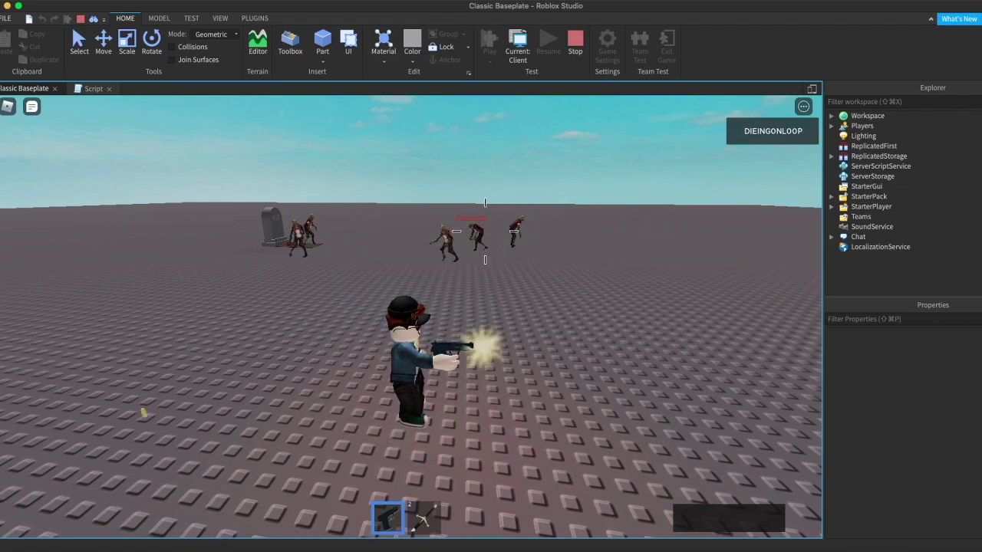
key(w)
scroll(485, 229, up, 5)
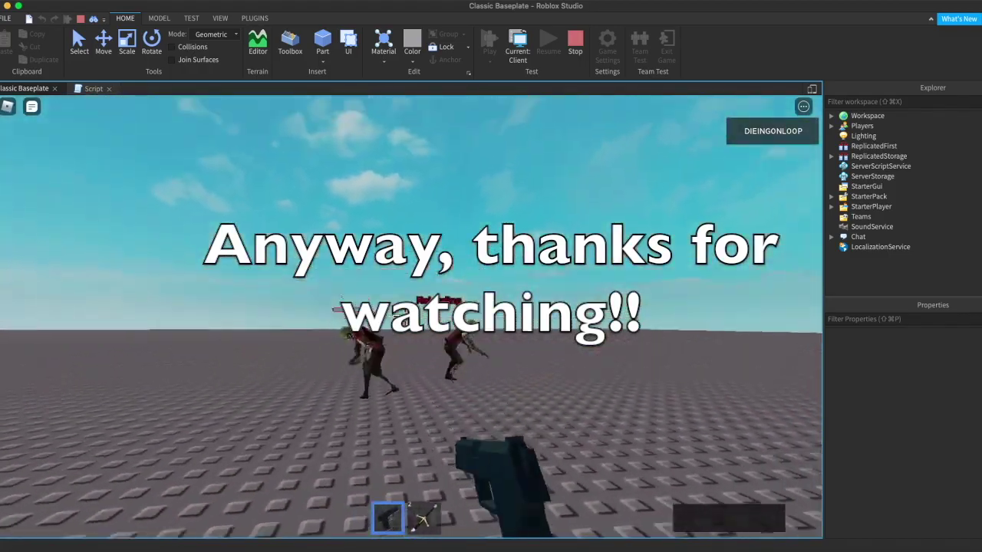
click(400, 315)
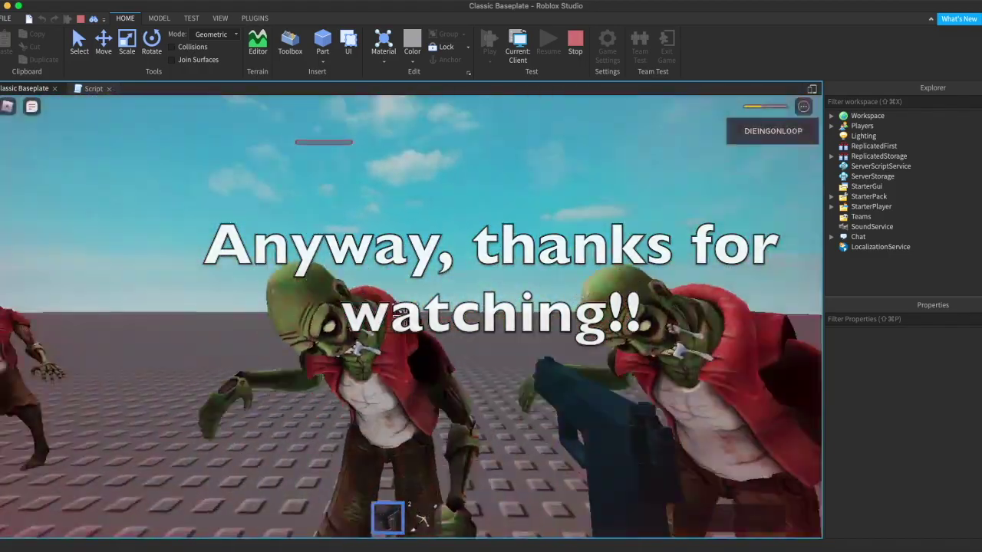